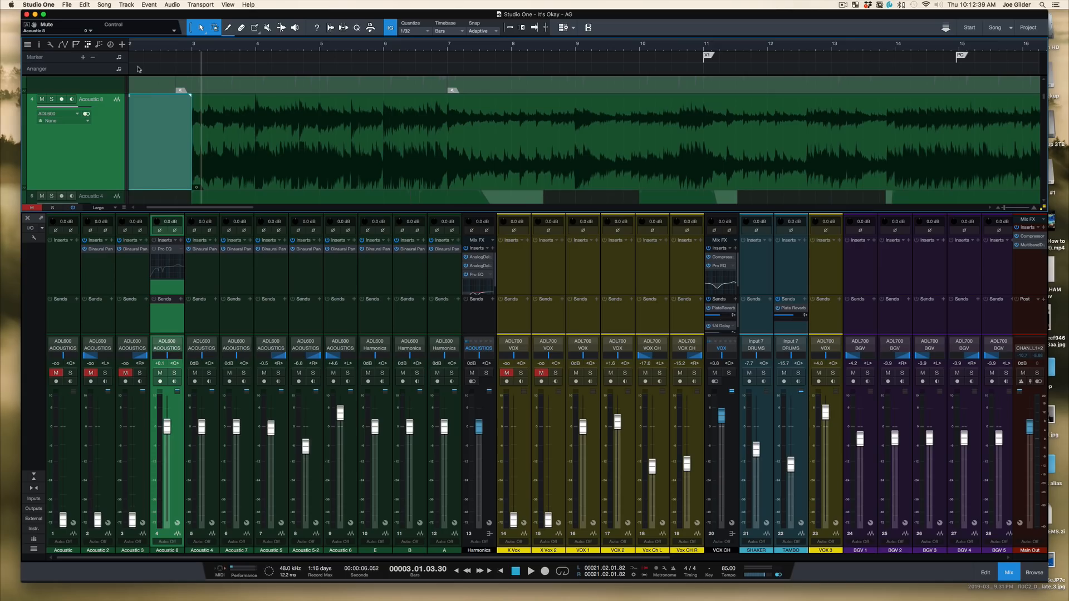
Examine the full song arrangement and its tracks from the acoustics down to the background vocals, with the mixer hidden
{"action": "key", "text": "F3"}
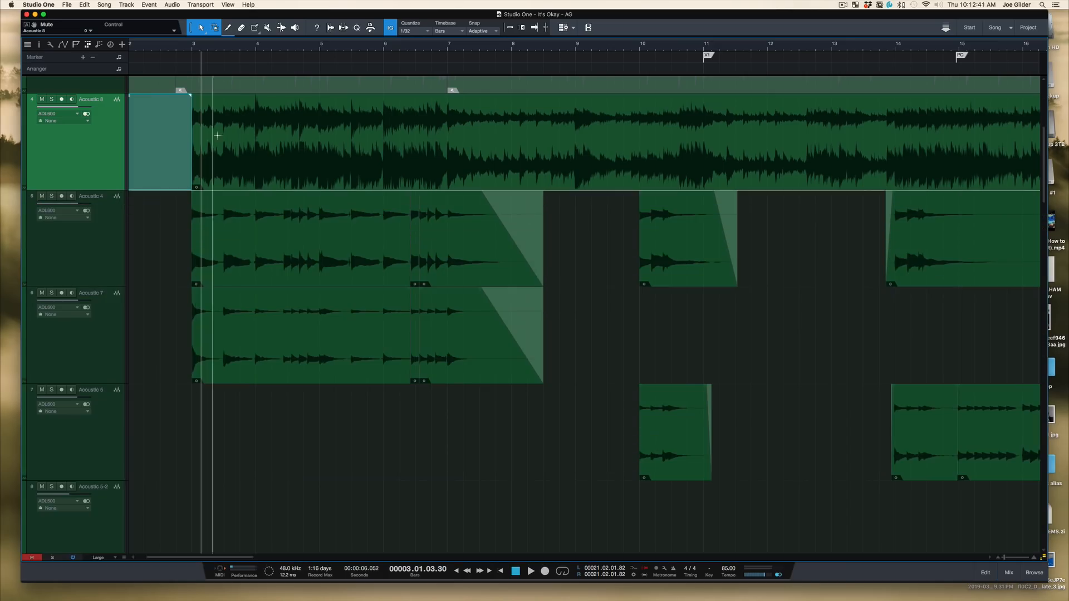
{"action": "key", "text": "shift+w"}
{"action": "key", "text": "z"}
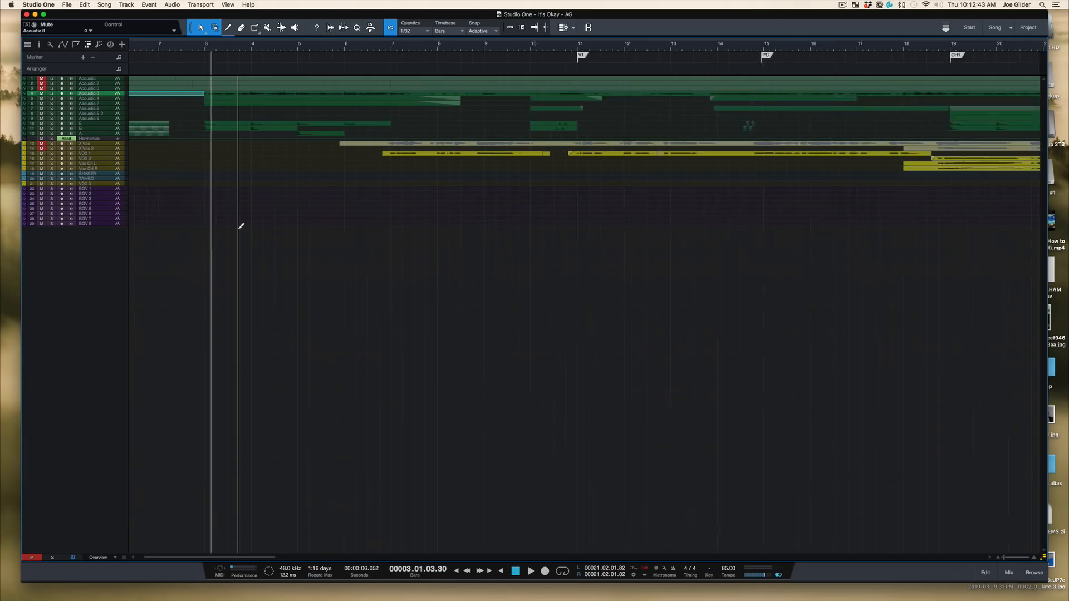
{"action": "scroll", "coordinate": [242, 226], "scroll_direction": "down", "scroll_amount": 5}
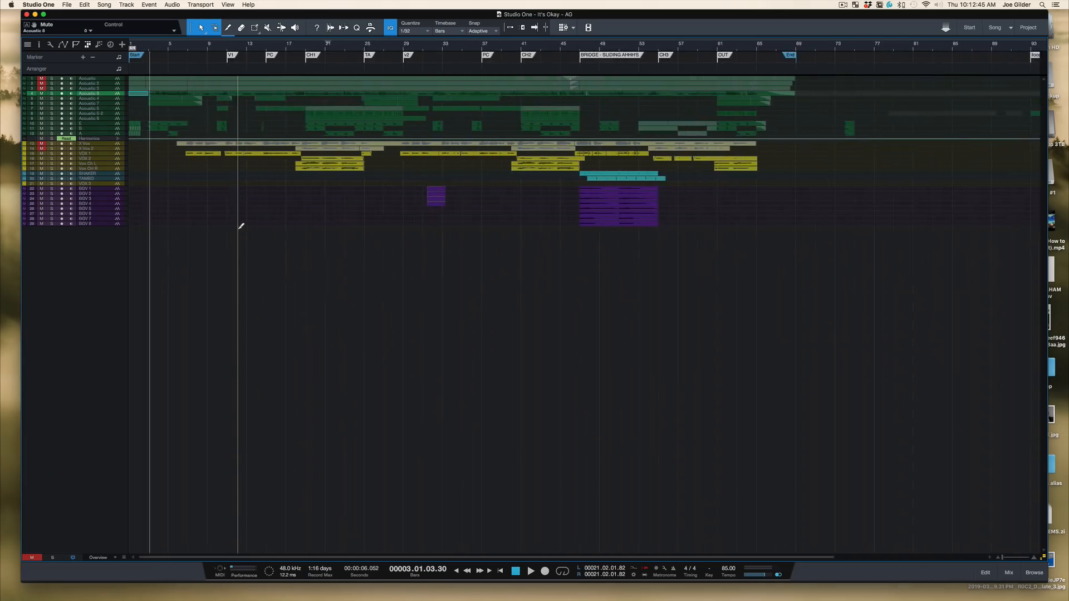
{"action": "scroll", "coordinate": [241, 226], "scroll_direction": "up", "scroll_amount": 3}
{"action": "scroll", "coordinate": [241, 226], "scroll_direction": "up", "scroll_amount": 5}
{"action": "scroll", "coordinate": [241, 226], "scroll_direction": "up", "scroll_amount": 3}
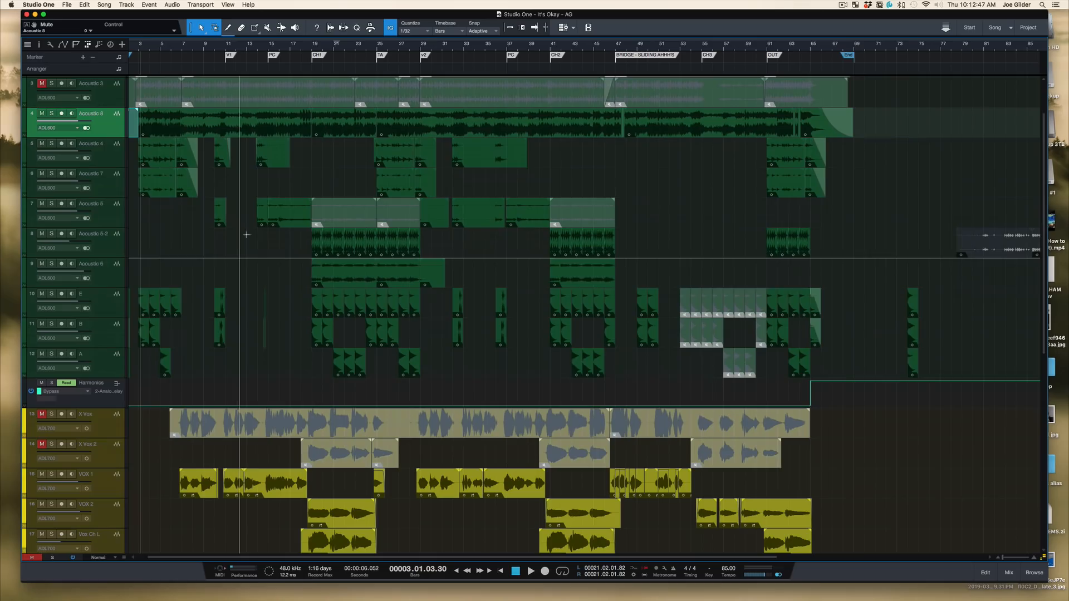
{"action": "scroll", "coordinate": [281, 253], "scroll_direction": "left", "scroll_amount": 1}
{"action": "scroll", "coordinate": [281, 253], "scroll_direction": "down", "scroll_amount": 5}
{"action": "scroll", "coordinate": [281, 253], "scroll_direction": "down", "scroll_amount": 1}
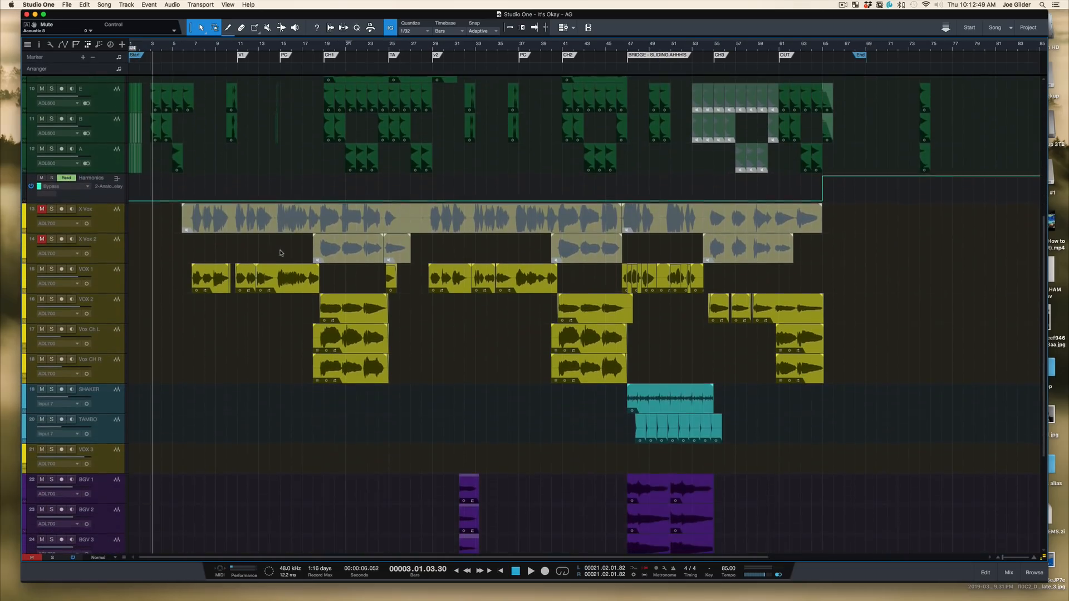
{"action": "scroll", "coordinate": [262, 402], "scroll_direction": "up", "scroll_amount": 9}
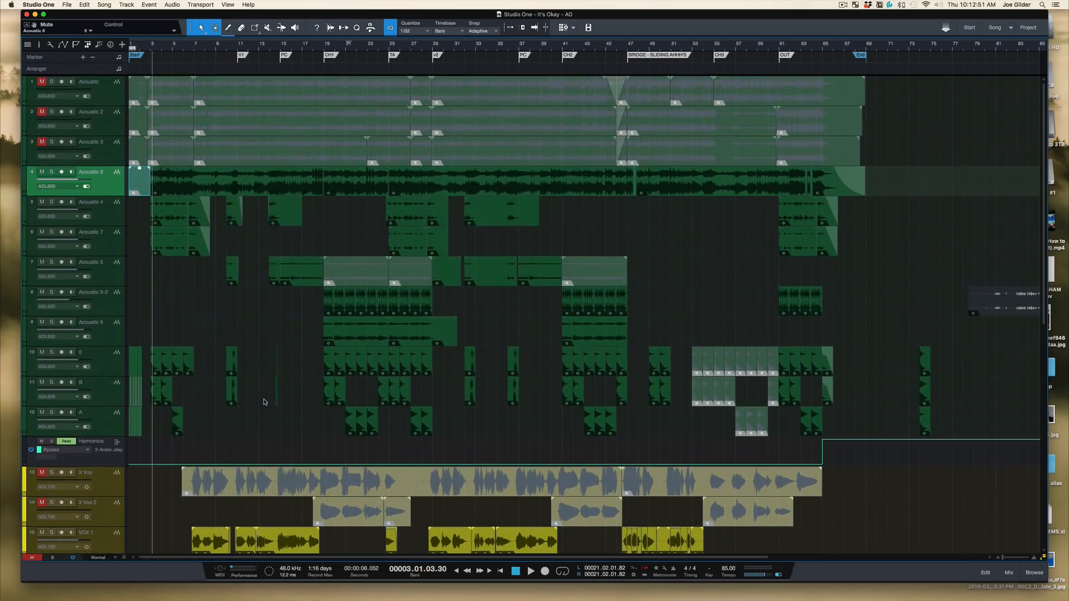
Enlarge the Acoustic 8 track's height and place the playhead just before bar 3
{"action": "left_click_drag", "start_coordinate": [108, 196], "coordinate": [100, 380]}
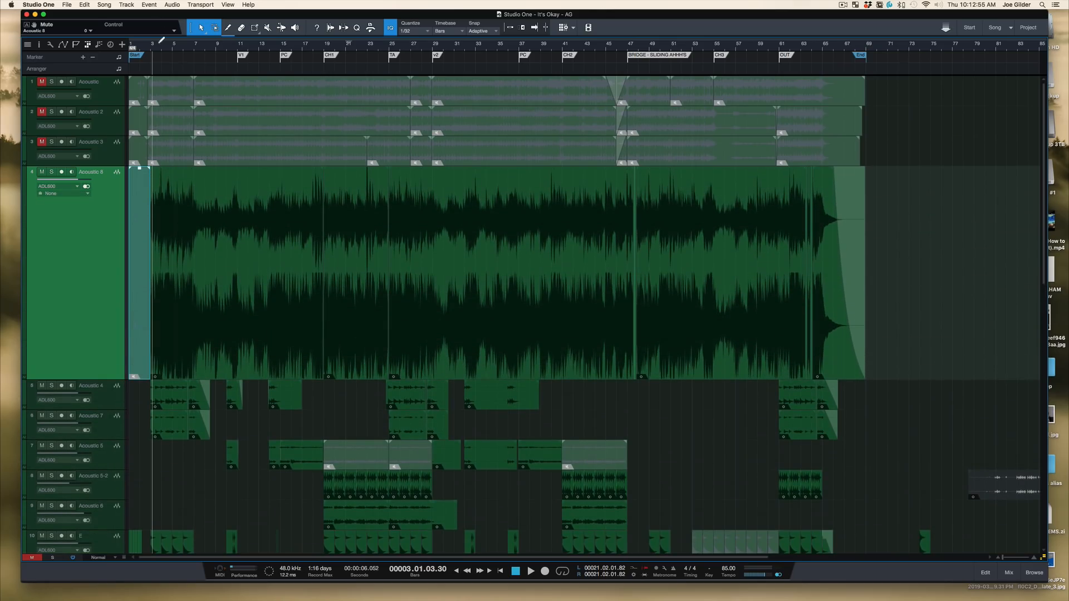
{"action": "left_click_drag", "start_coordinate": [157, 49], "coordinate": [327, 89]}
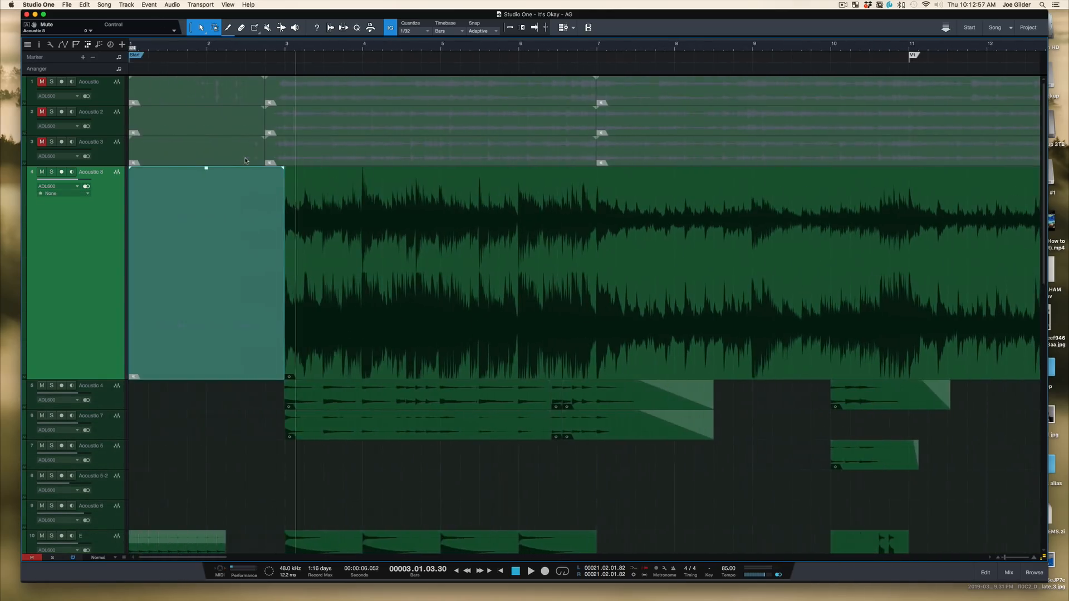
{"action": "left_click", "coordinate": [277, 46]}
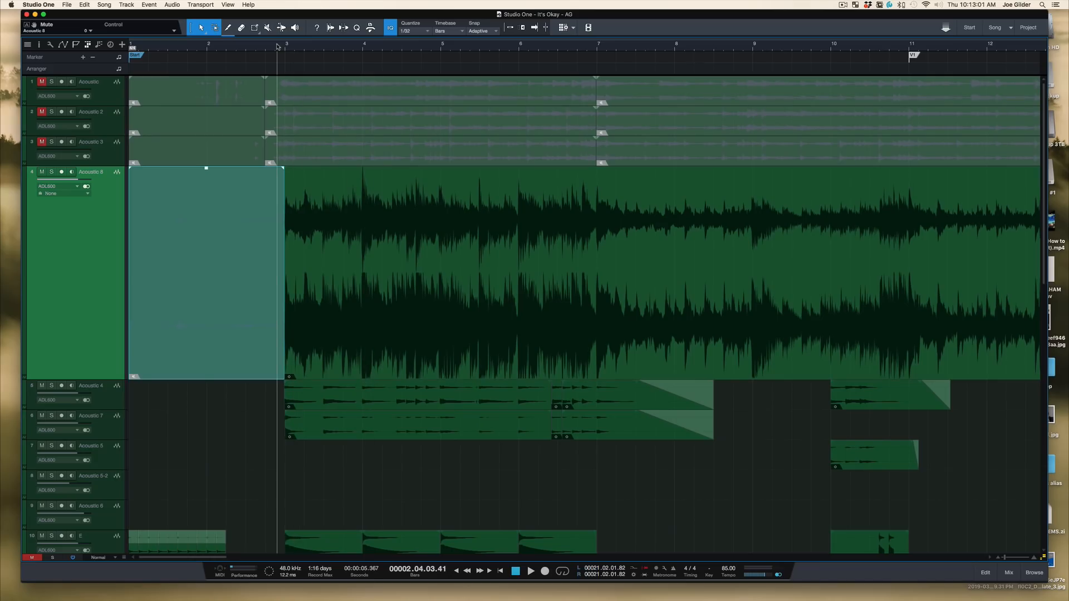
Check the bus channels in the mixer, and play the full mix from just before bar 3
{"action": "key", "text": "F3"}
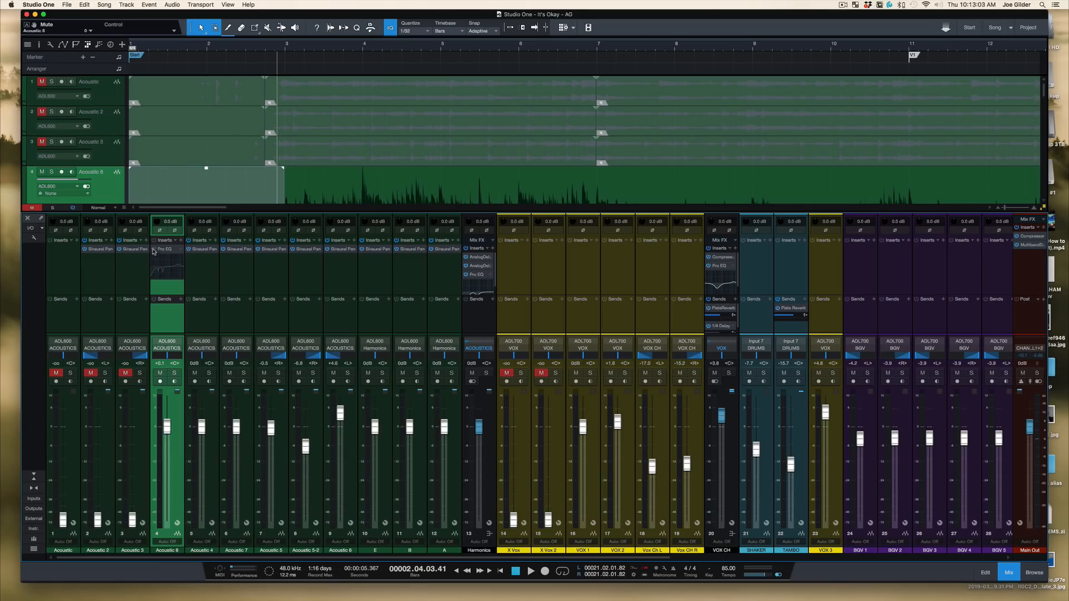
{"action": "scroll", "coordinate": [863, 292], "scroll_direction": "right", "scroll_amount": 10}
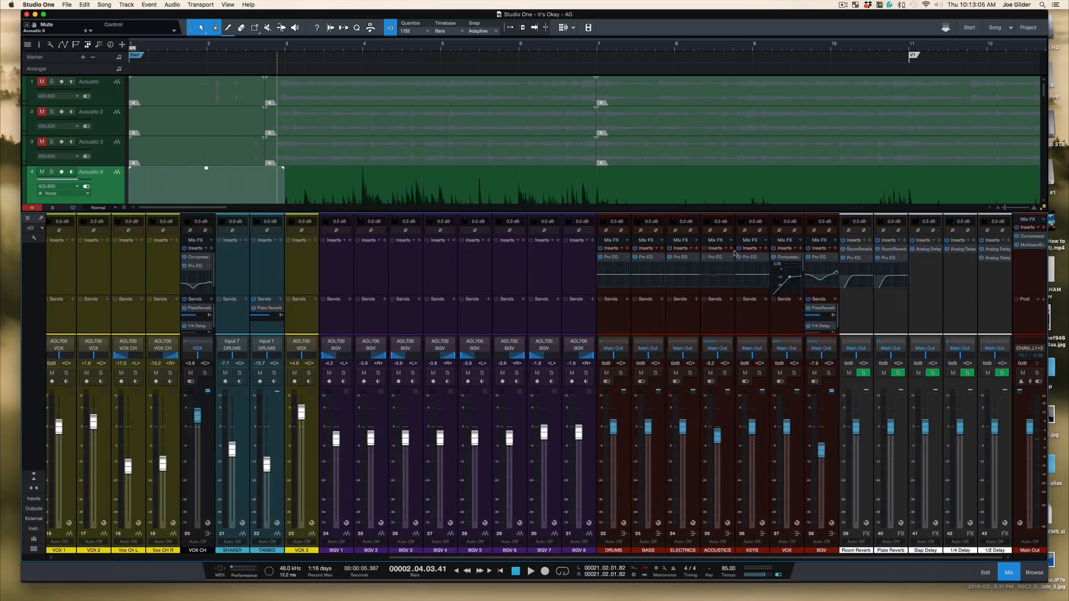
{"action": "key", "text": "F3"}
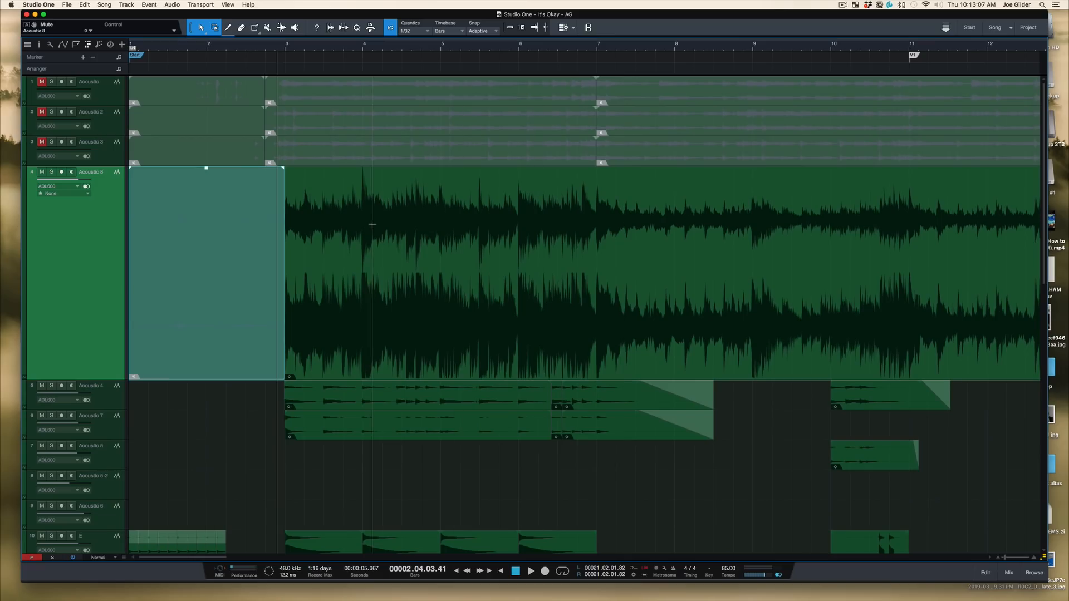
{"action": "key", "text": "space"}
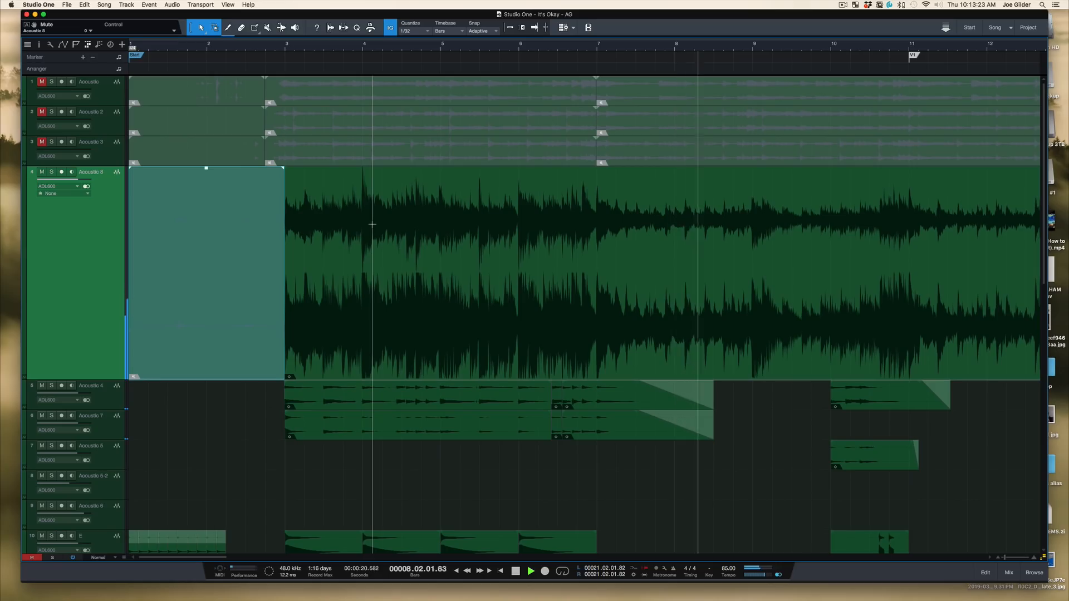
{"action": "key", "text": "space"}
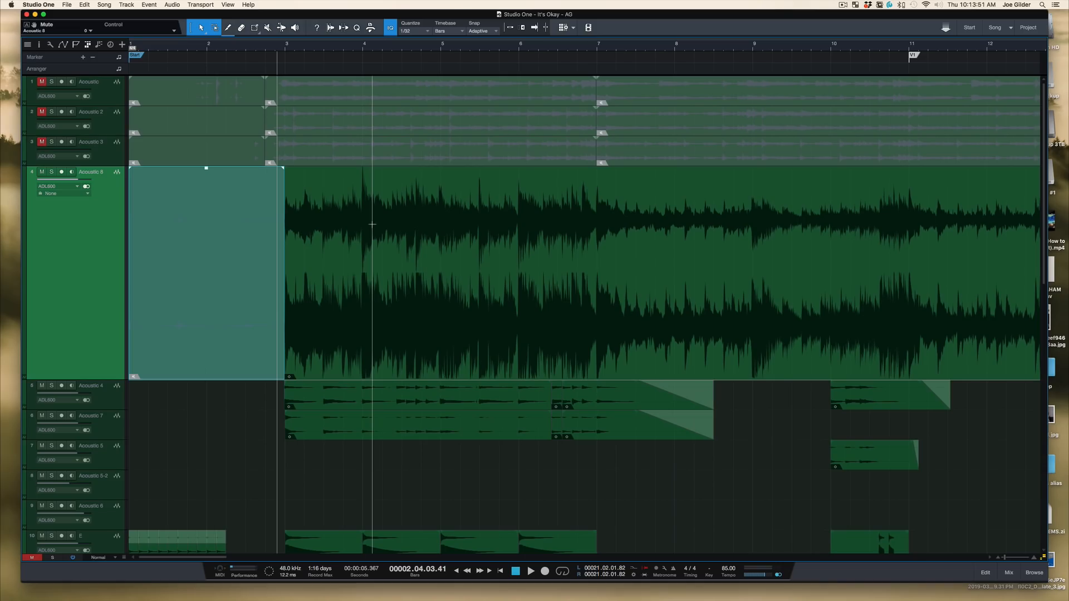
Review the inserts on the instrument bus channels in the mixer again, and return to the arrangement
{"action": "mouse_move", "coordinate": [296, 47]}
{"action": "left_mouse_down"}
{"action": "mouse_move", "coordinate": [296, 71]}
{"action": "mouse_move", "coordinate": [297, 44]}
{"action": "left_mouse_up"}
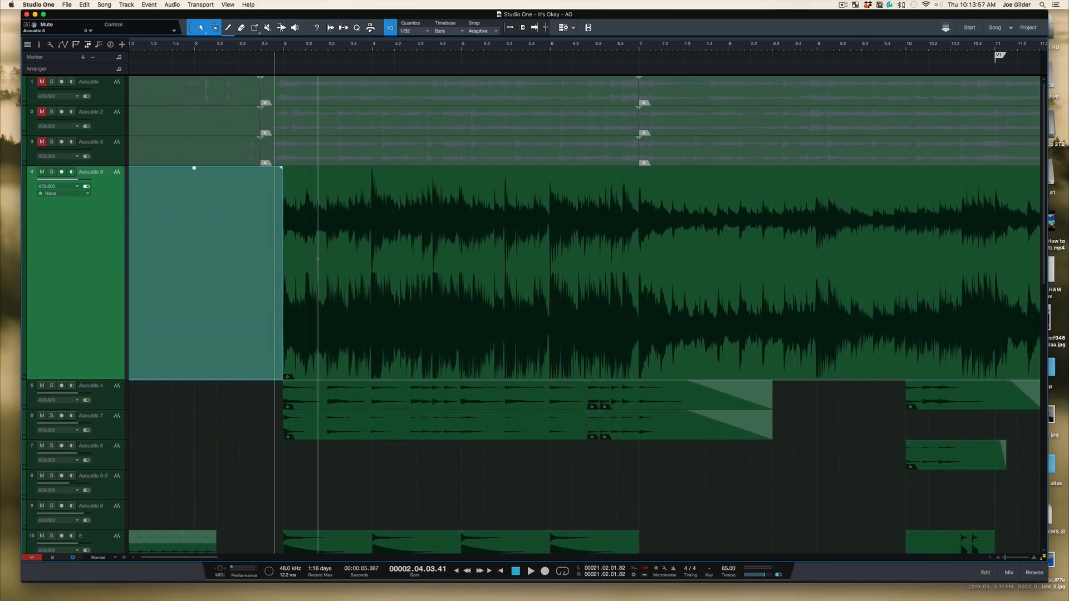
{"action": "key", "text": "F3"}
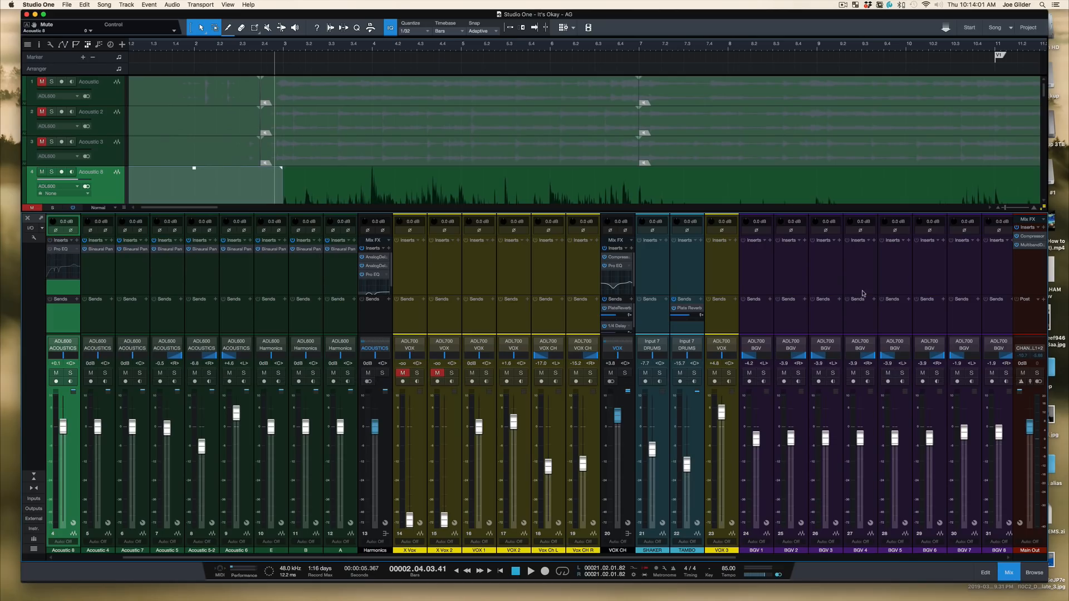
{"action": "scroll", "coordinate": [782, 299], "scroll_direction": "right", "scroll_amount": 10}
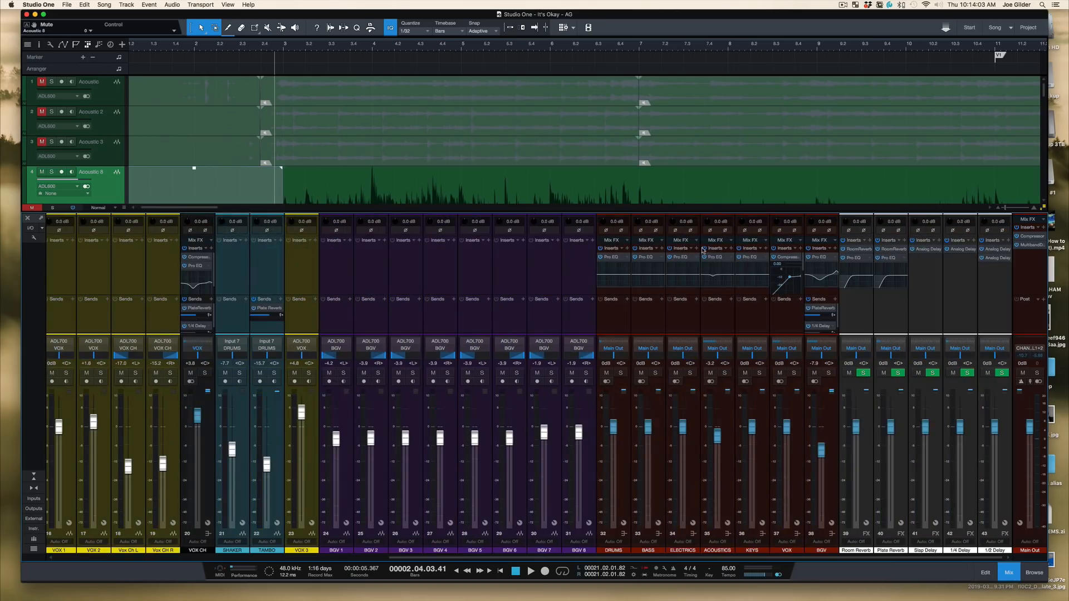
{"action": "key", "text": "F3"}
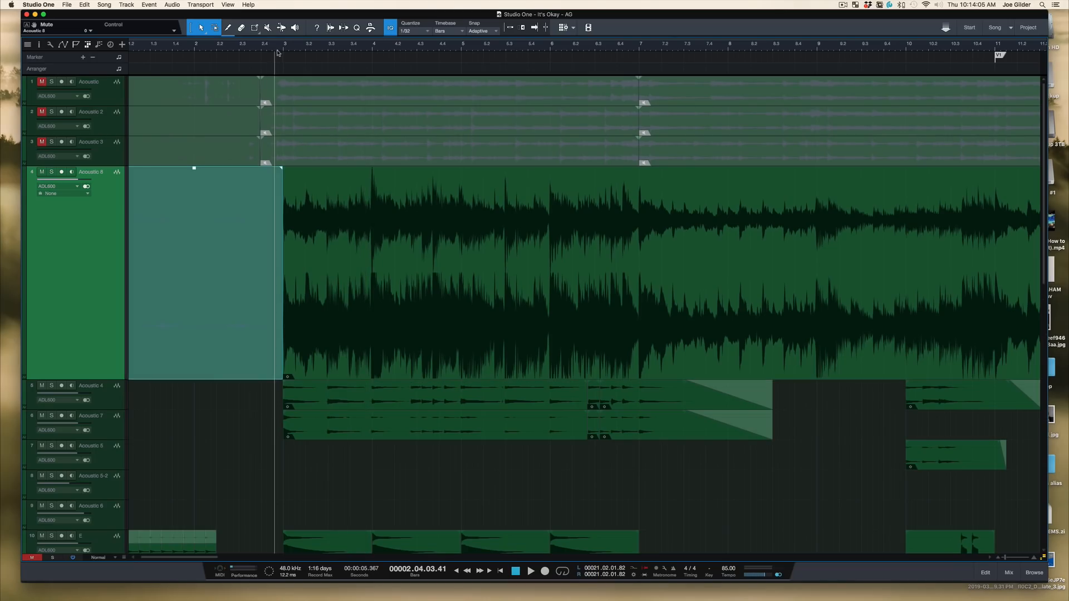
Solo the Acoustic 8 track and listen to its opening bars on their own
{"action": "left_click_drag", "start_coordinate": [280, 49], "coordinate": [279, 66]}
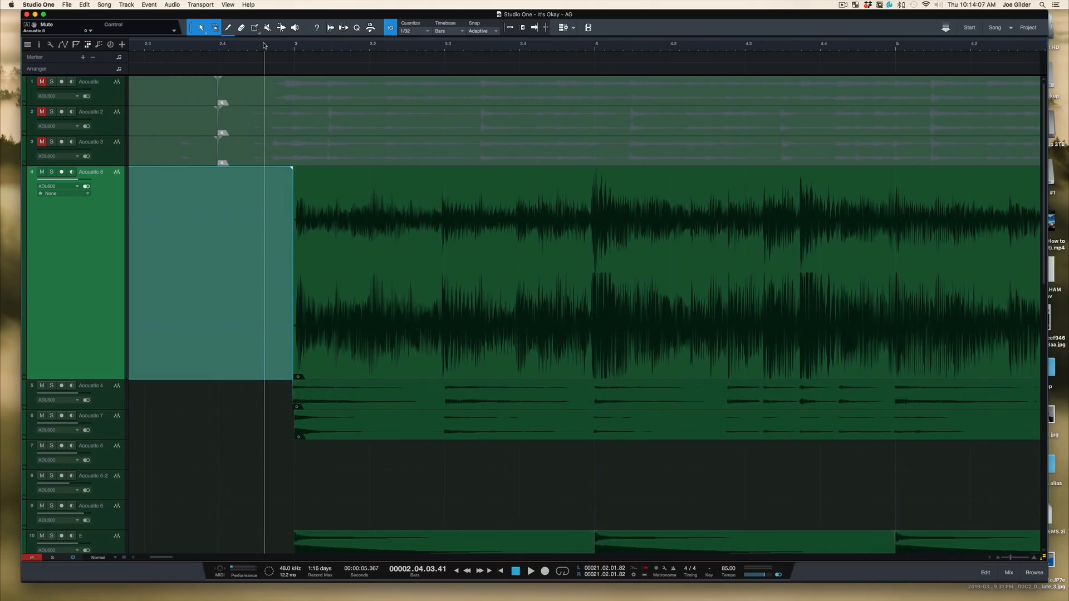
{"action": "key", "text": "s"}
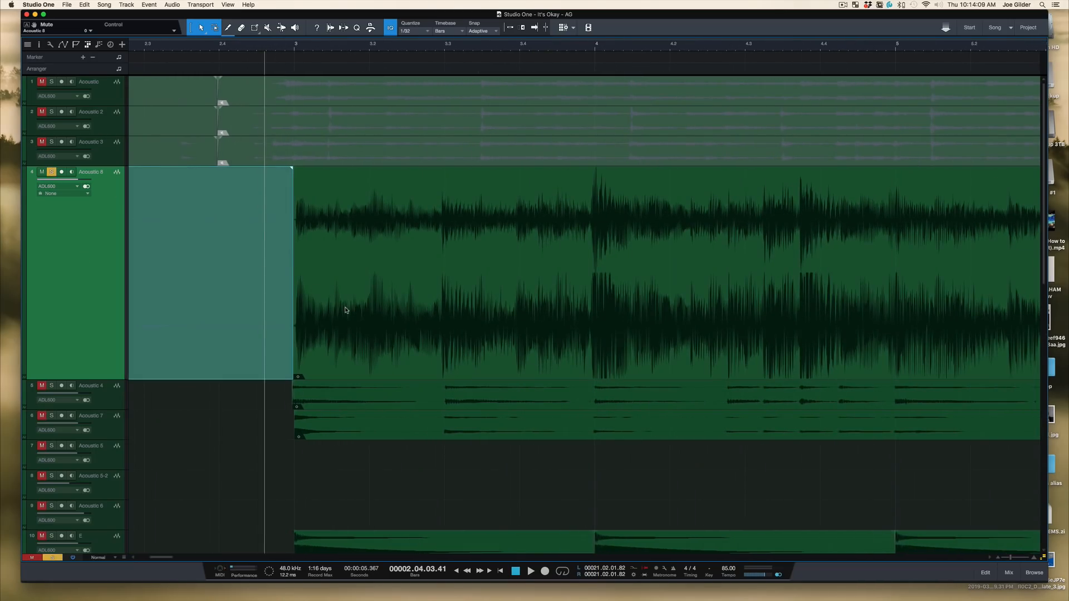
{"action": "key", "text": "space"}
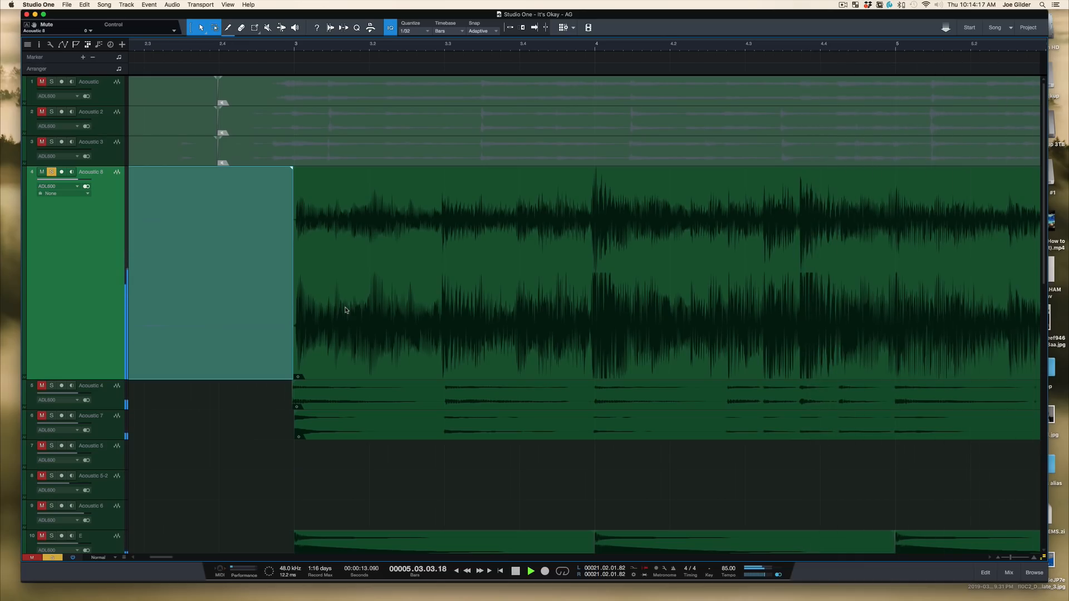
{"action": "key", "text": "space"}
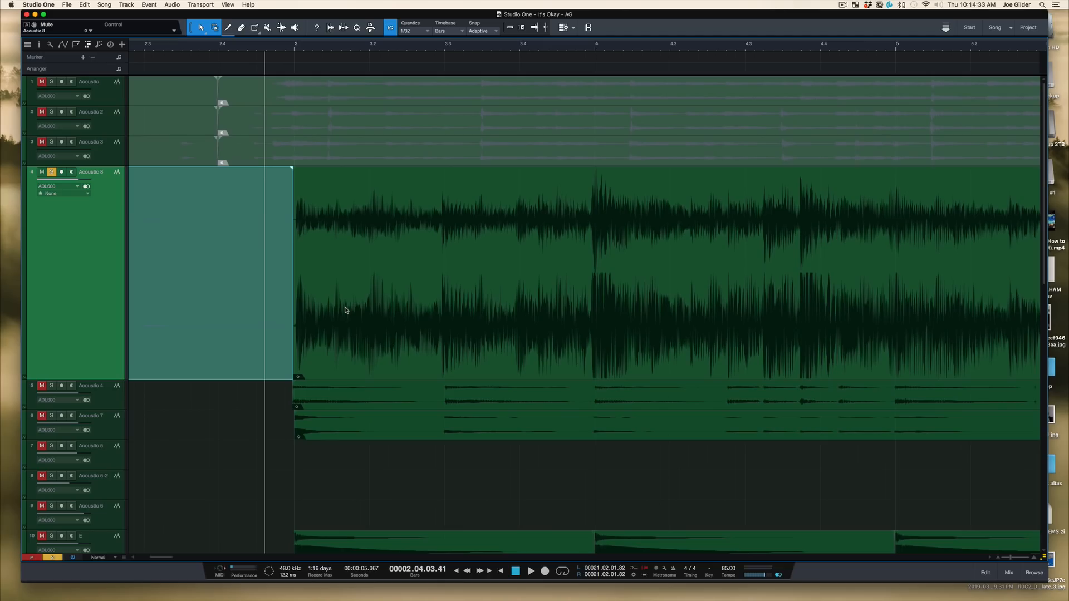
{"action": "key", "text": "space"}
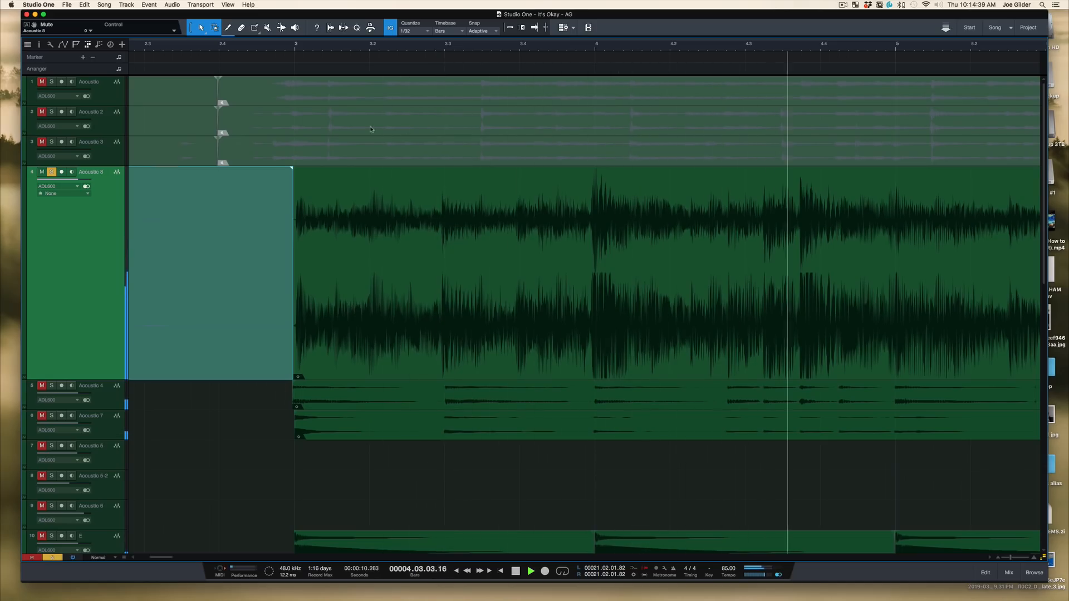
{"action": "key", "text": "space"}
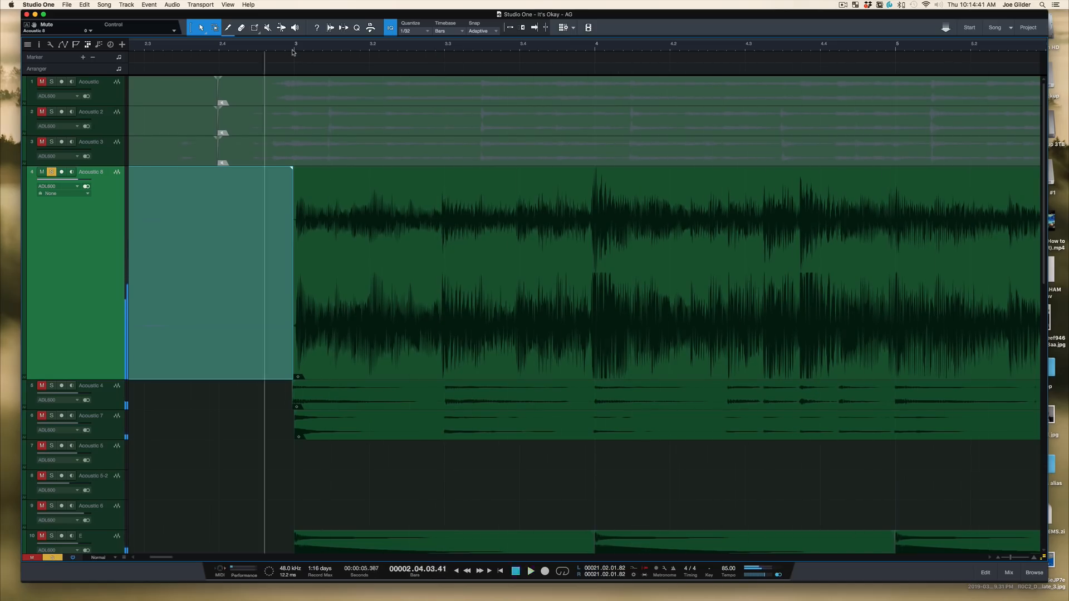
Open the Pro EQ insert on the Acoustic 8 channel and activate it
{"action": "left_click_drag", "start_coordinate": [293, 52], "coordinate": [309, 118]}
{"action": "scroll", "coordinate": [309, 128], "scroll_direction": "right", "scroll_amount": 2}
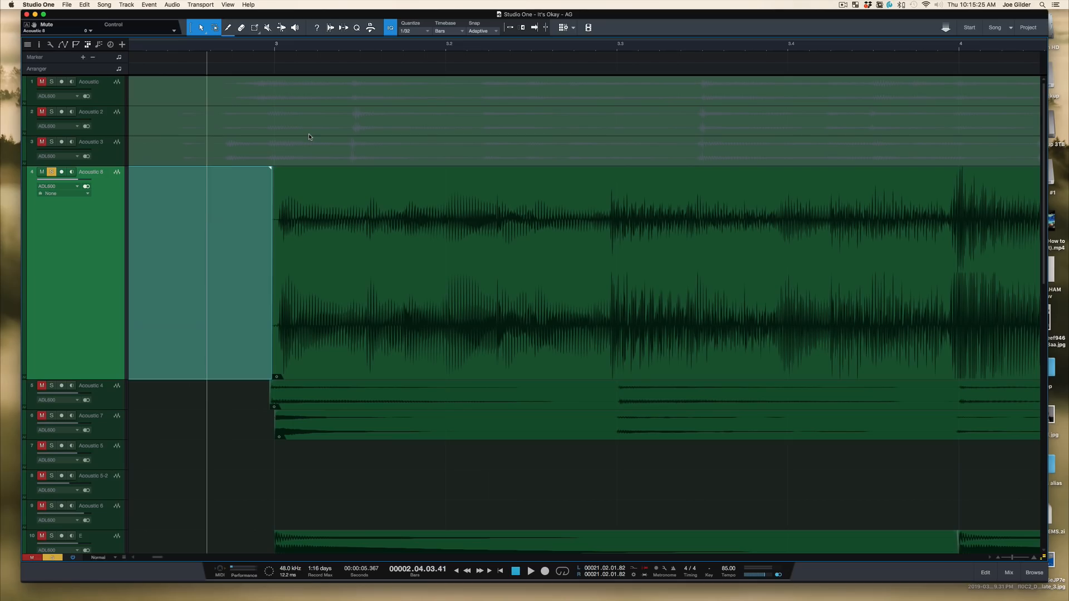
{"action": "key", "text": "F3"}
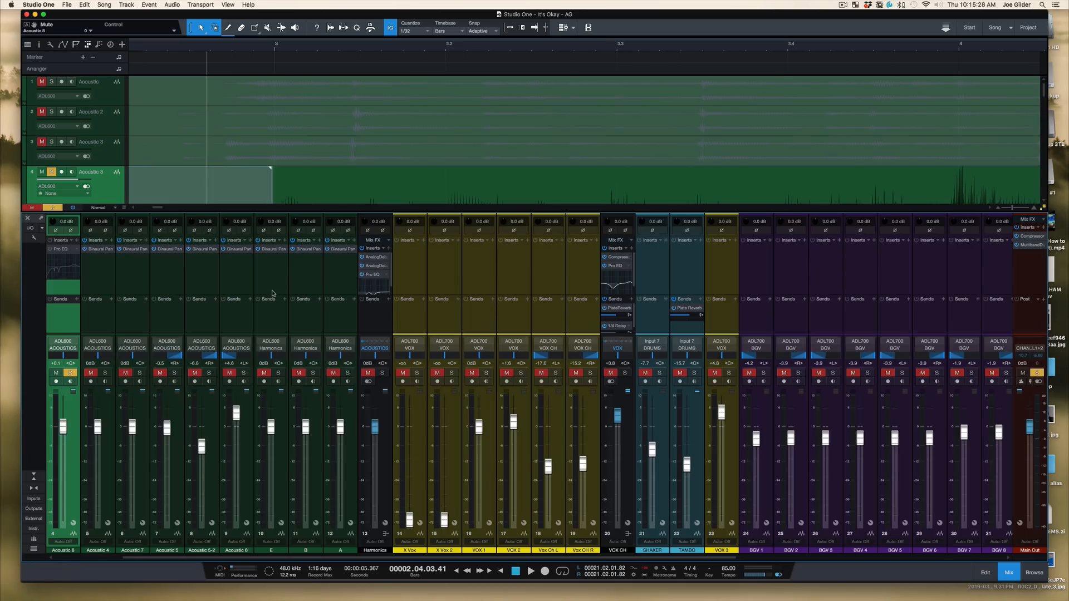
{"action": "left_click", "coordinate": [59, 250]}
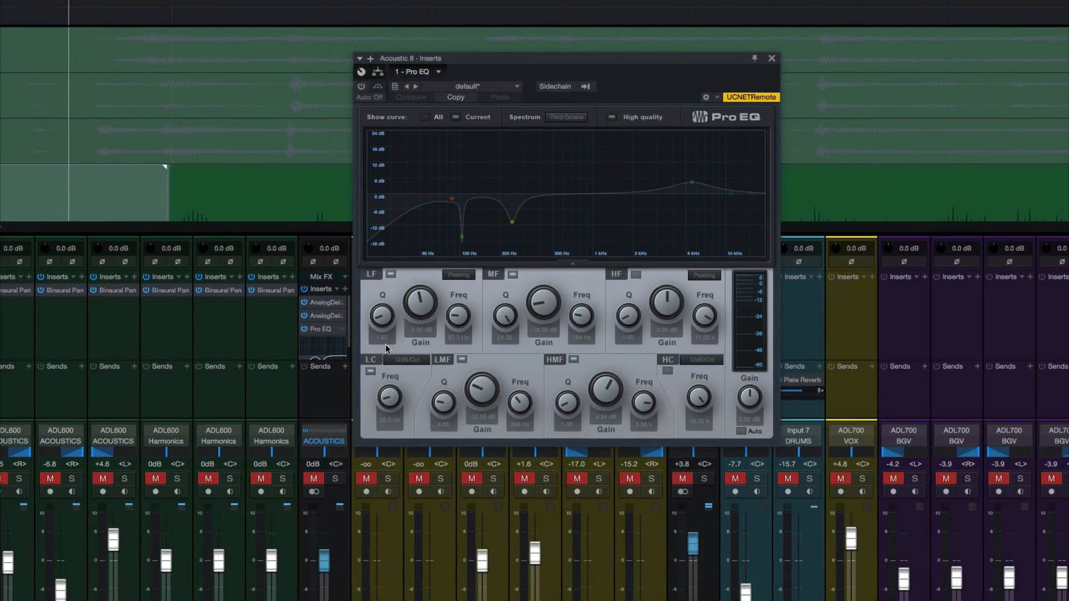
{"action": "left_click", "coordinate": [361, 86]}
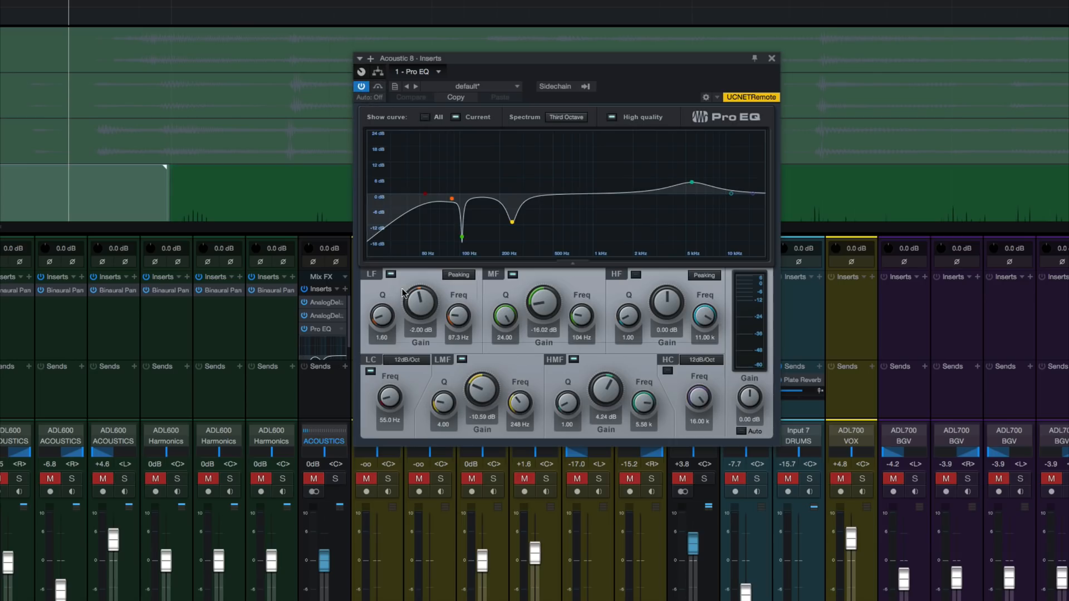
Disable the HMF, MF, LMF, LF and LC bands of the Acoustic 8 Pro EQ
{"action": "left_click", "coordinate": [574, 361]}
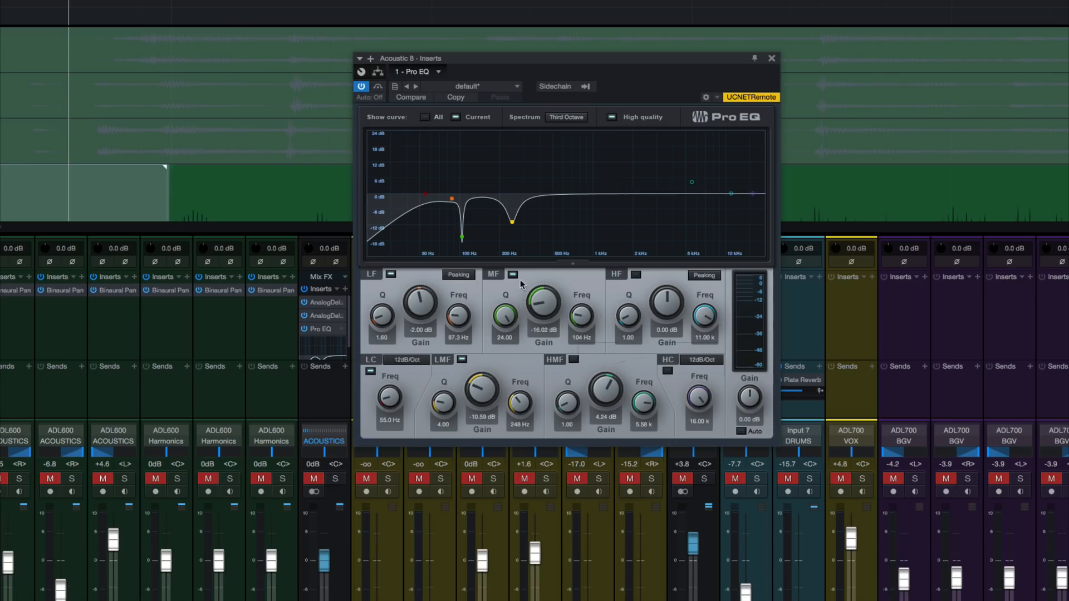
{"action": "left_click", "coordinate": [513, 275]}
{"action": "left_click", "coordinate": [462, 360]}
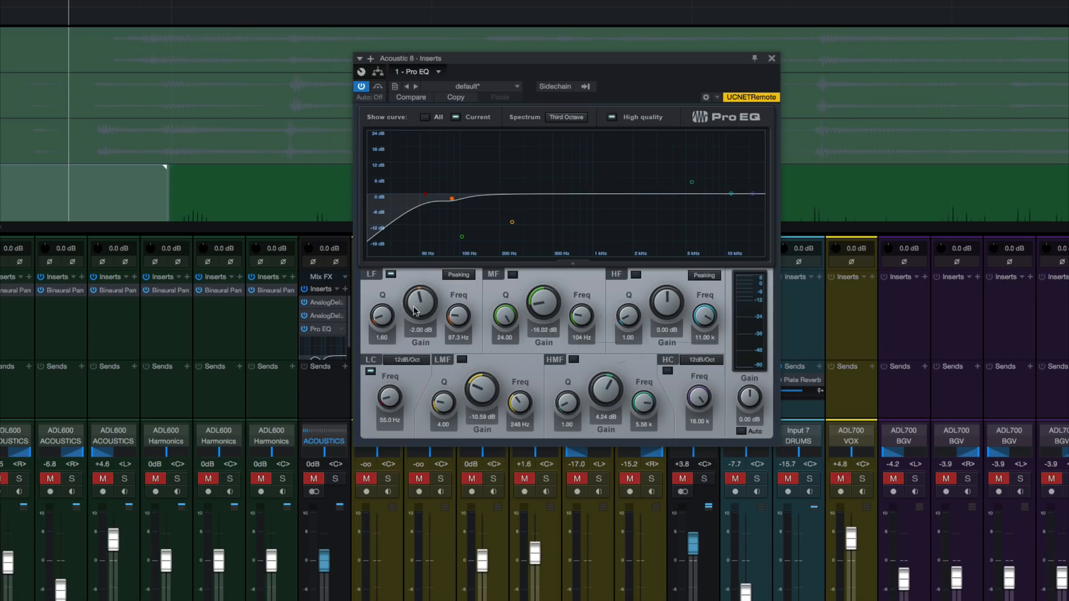
{"action": "left_click", "coordinate": [390, 274]}
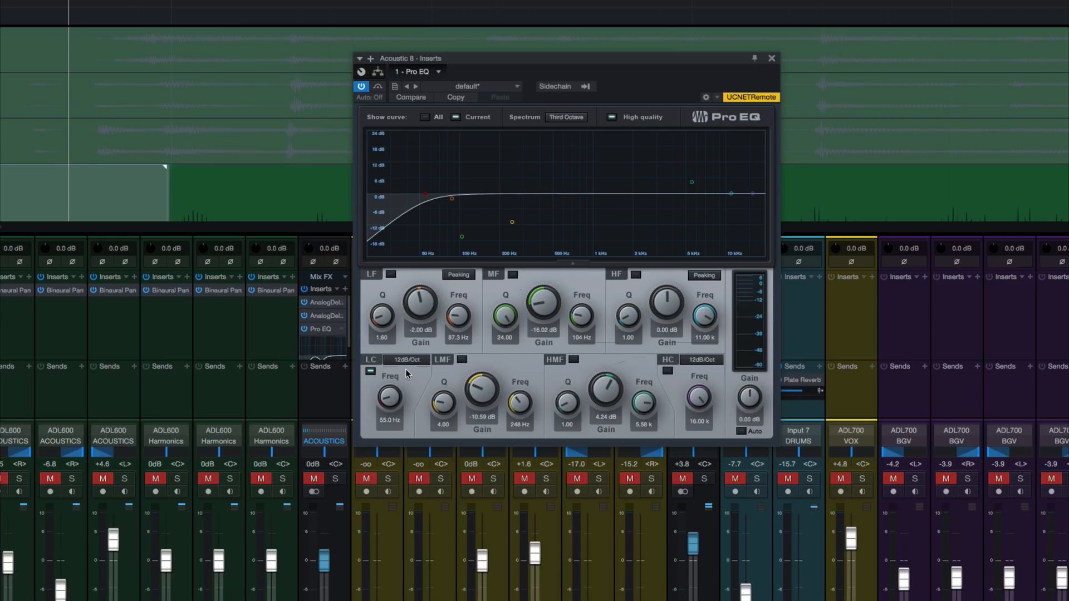
{"action": "left_click", "coordinate": [370, 372]}
Enable the Pro EQ's high-cut filter at 42.1 Hz and listen to the remaining low end of the soloed guitar
{"action": "left_click", "coordinate": [667, 371]}
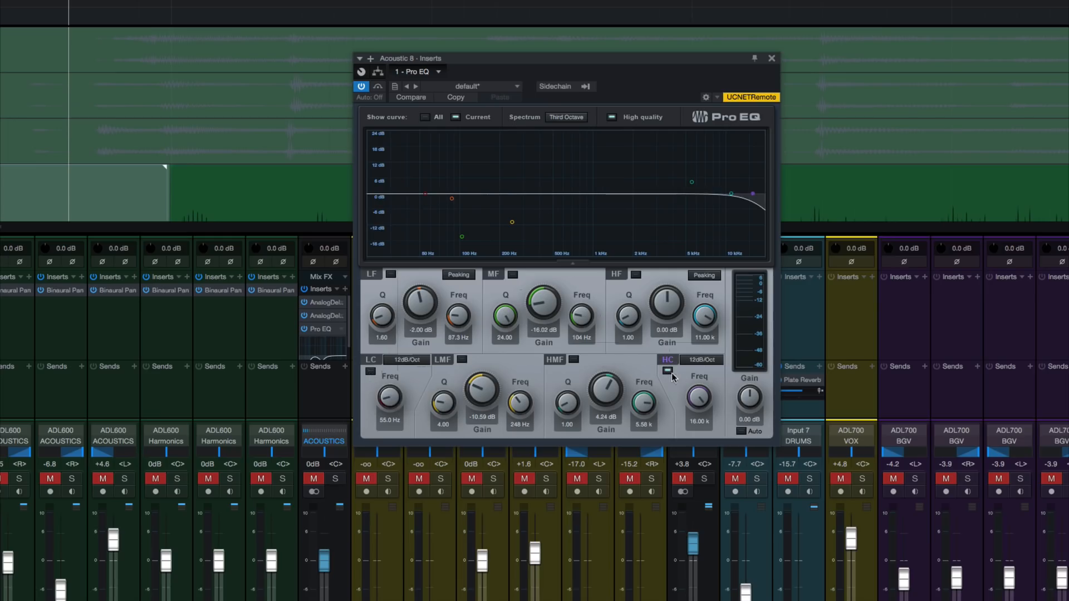
{"action": "left_click_drag", "start_coordinate": [698, 393], "coordinate": [671, 478]}
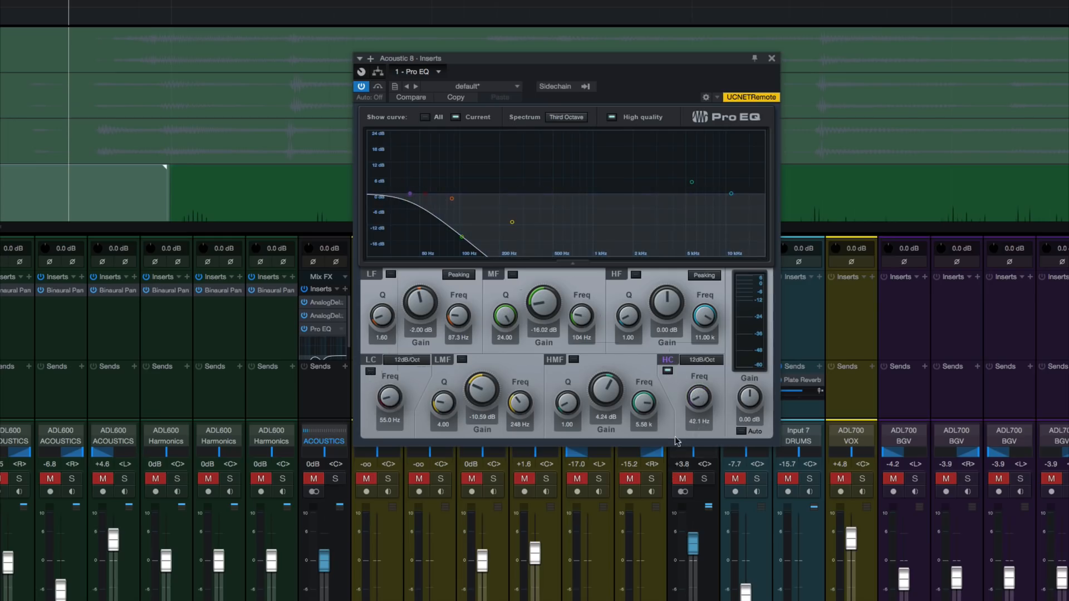
{"action": "key", "text": "space"}
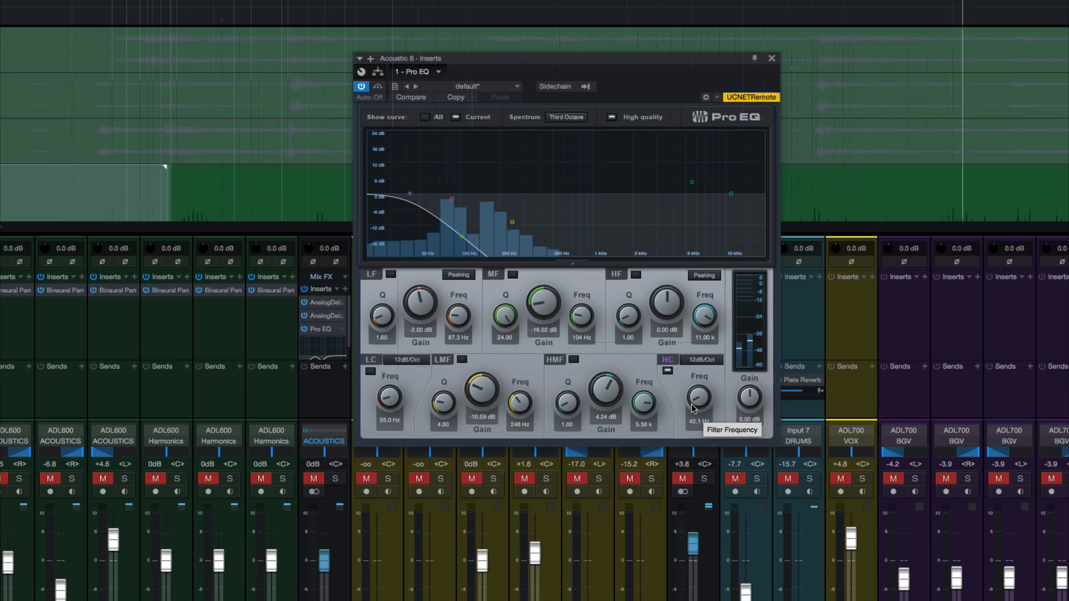
{"action": "key", "text": "space"}
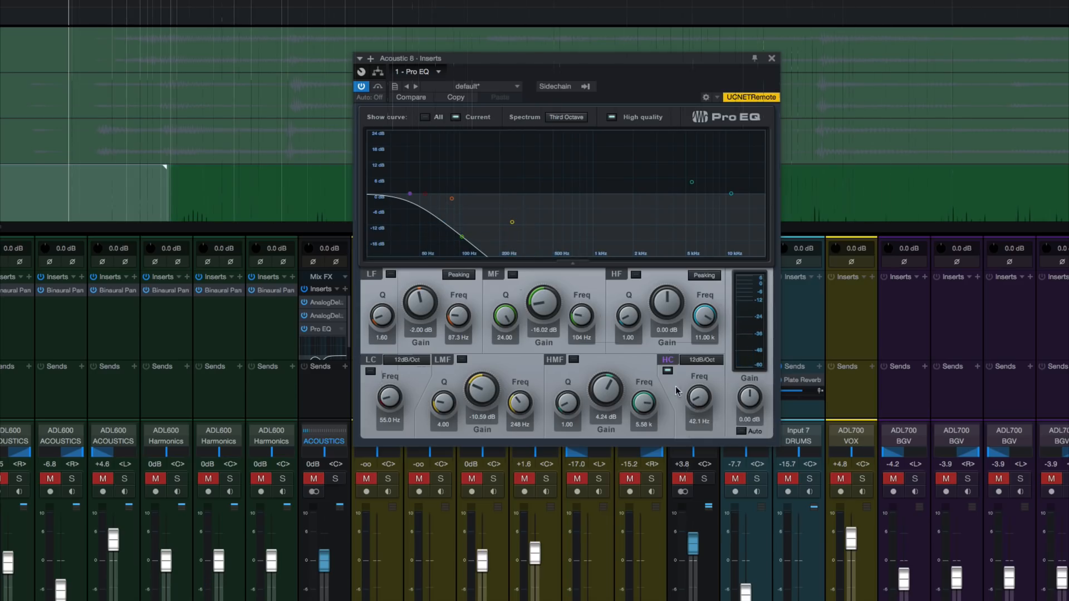
Replace the high-cut filter with the low-cut filter at 55.0 Hz and compare the guitar with it on and off
{"action": "left_click", "coordinate": [667, 371]}
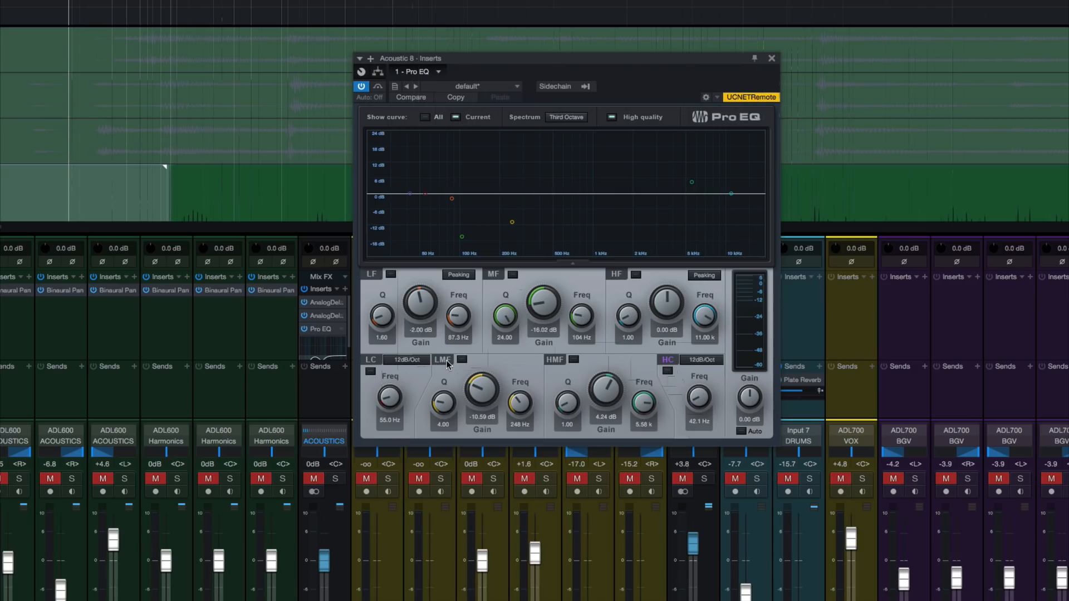
{"action": "left_click", "coordinate": [370, 371]}
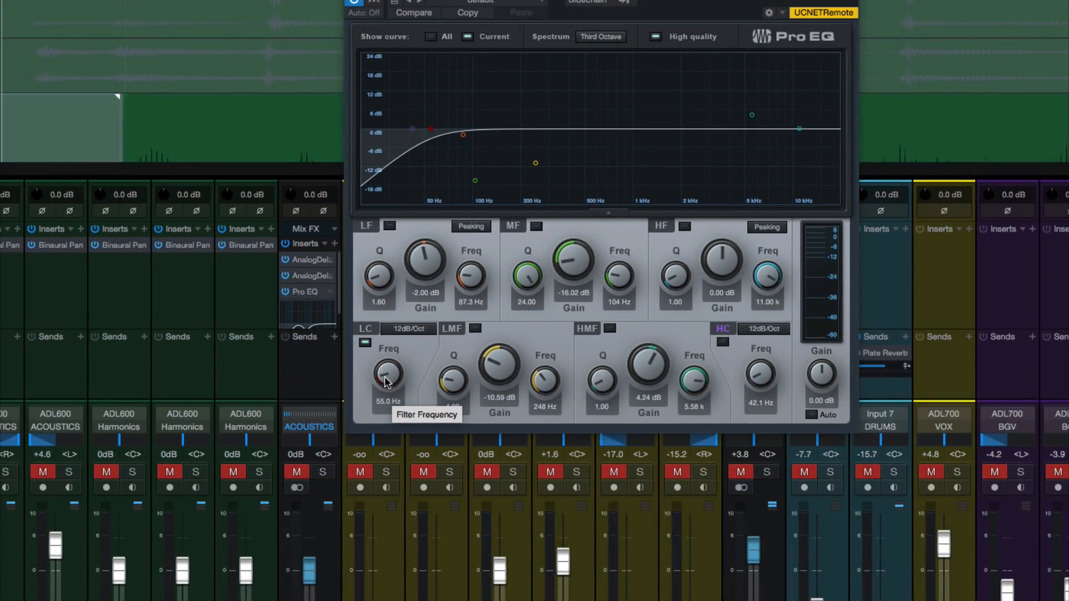
{"action": "left_click", "coordinate": [365, 344]}
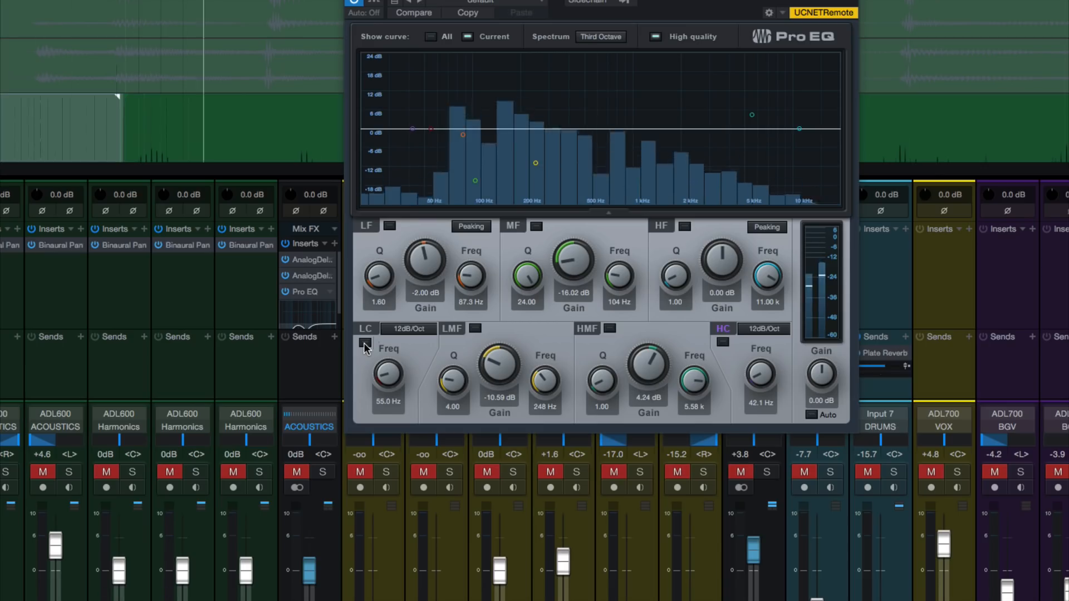
{"action": "left_click", "coordinate": [365, 344]}
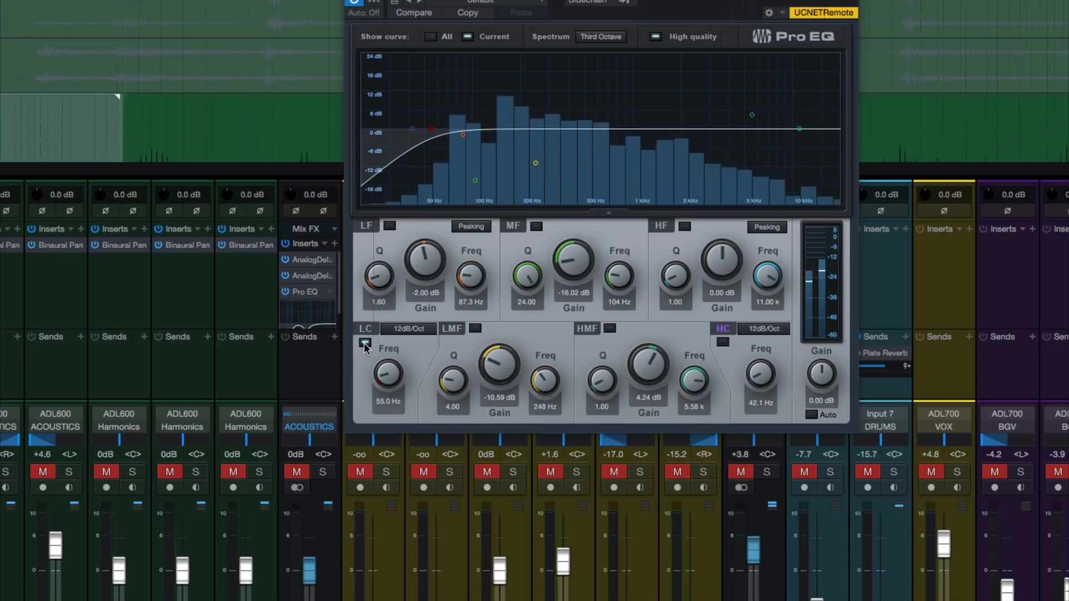
{"action": "left_click", "coordinate": [365, 344]}
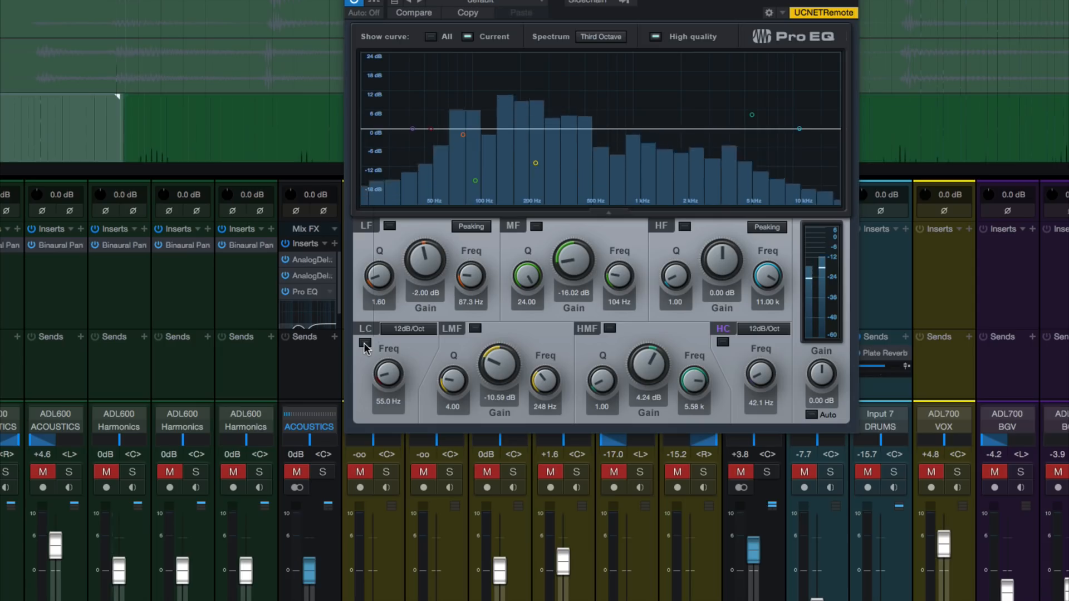
{"action": "left_click", "coordinate": [366, 345]}
{"action": "key", "text": "space"}
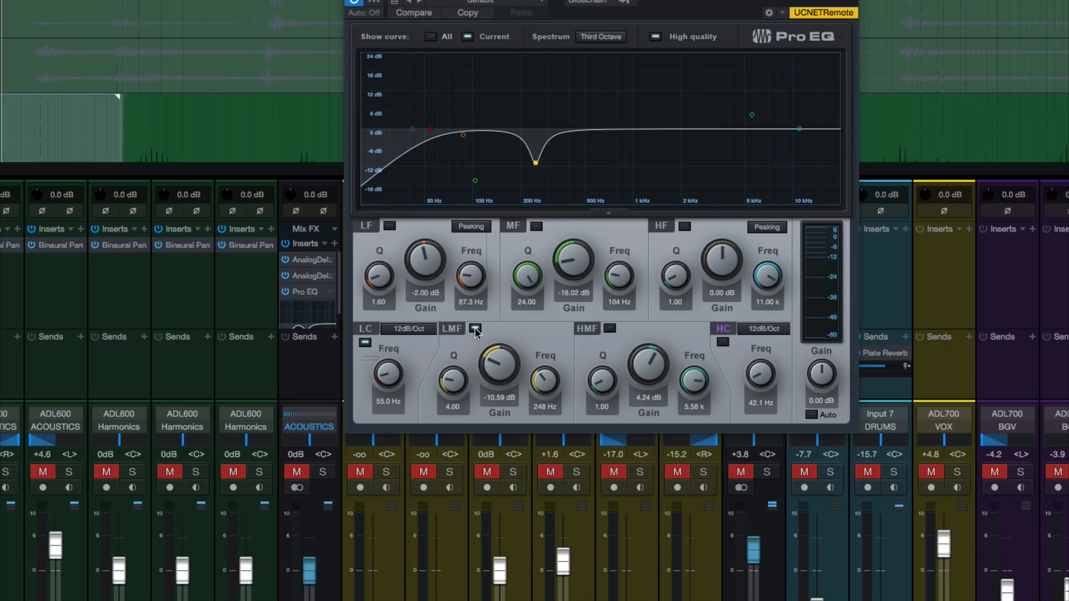
Switch the MF band off again and listen to the guitar with only the low-cut filter enabled
{"action": "left_click", "coordinate": [537, 227]}
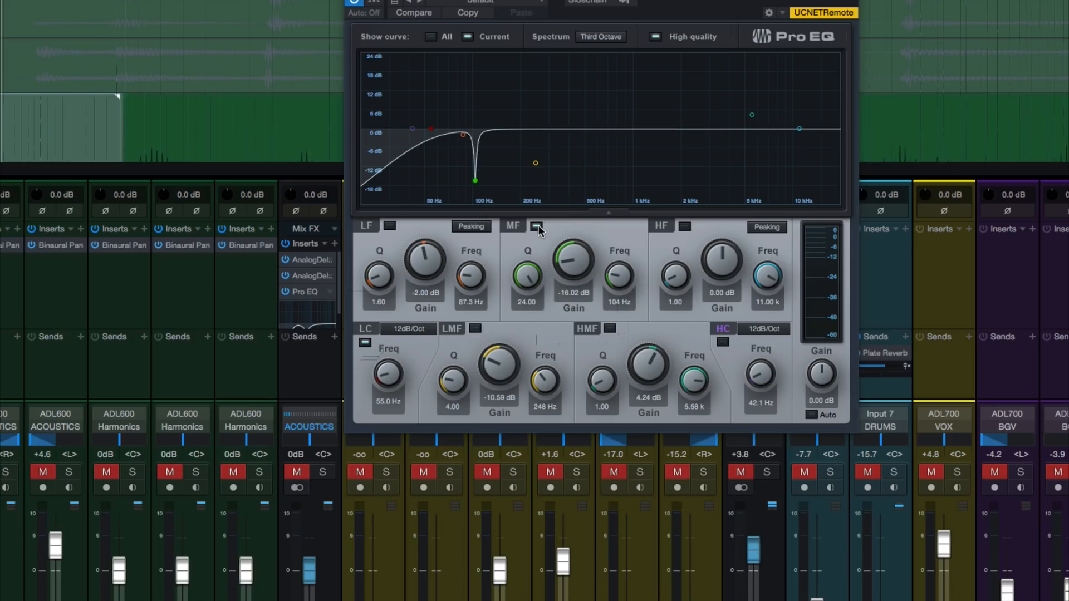
{"action": "left_click", "coordinate": [536, 226]}
{"action": "key", "text": "space"}
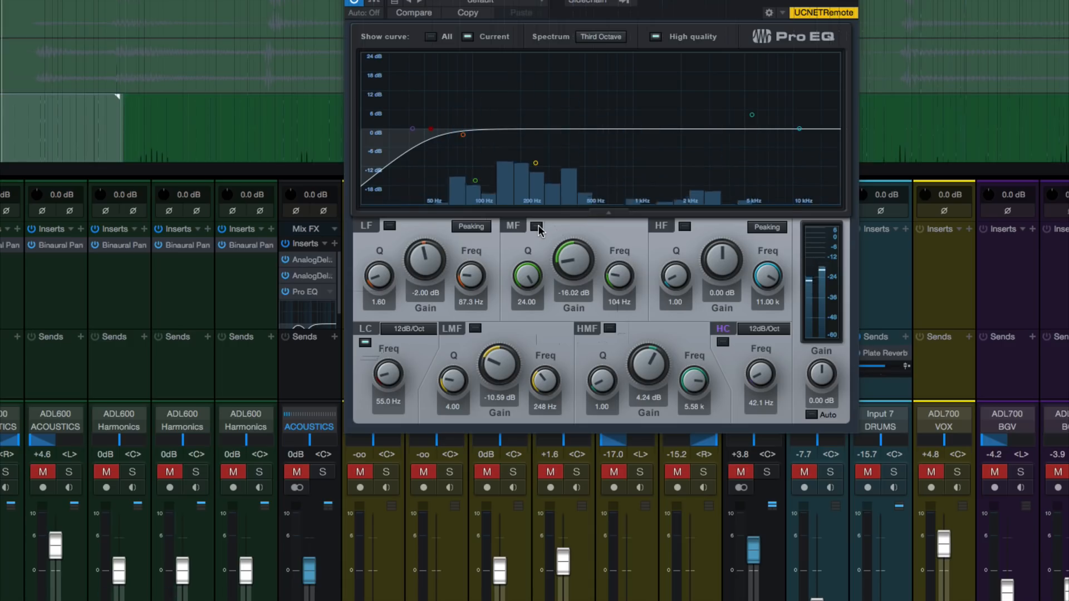
{"action": "key", "text": "space"}
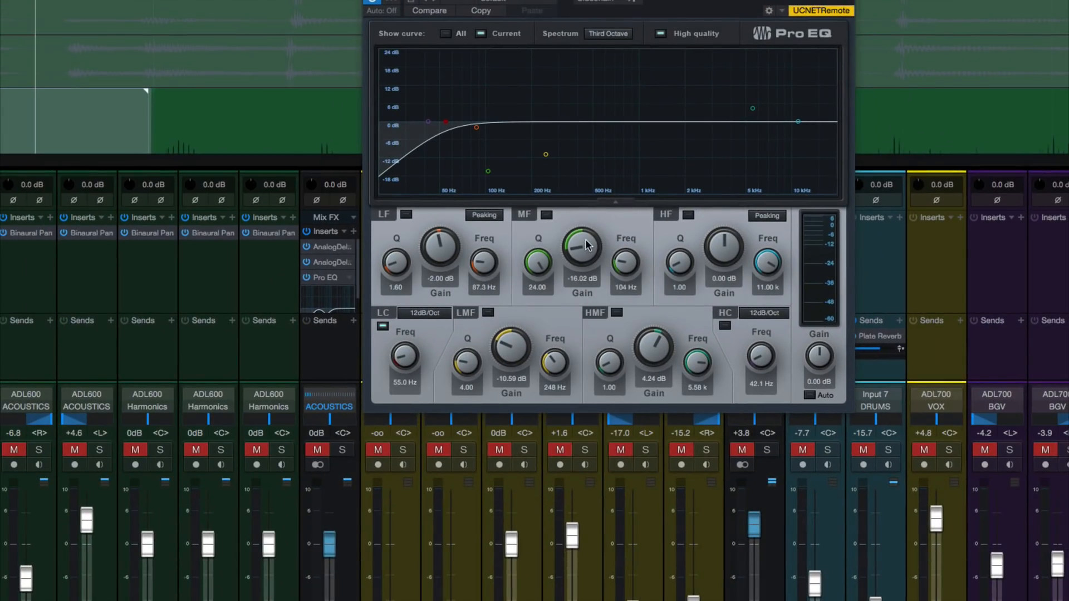
Enable the MF band at 104 Hz and boost its gain to 24.00 dB during playback
{"action": "left_click", "coordinate": [546, 215]}
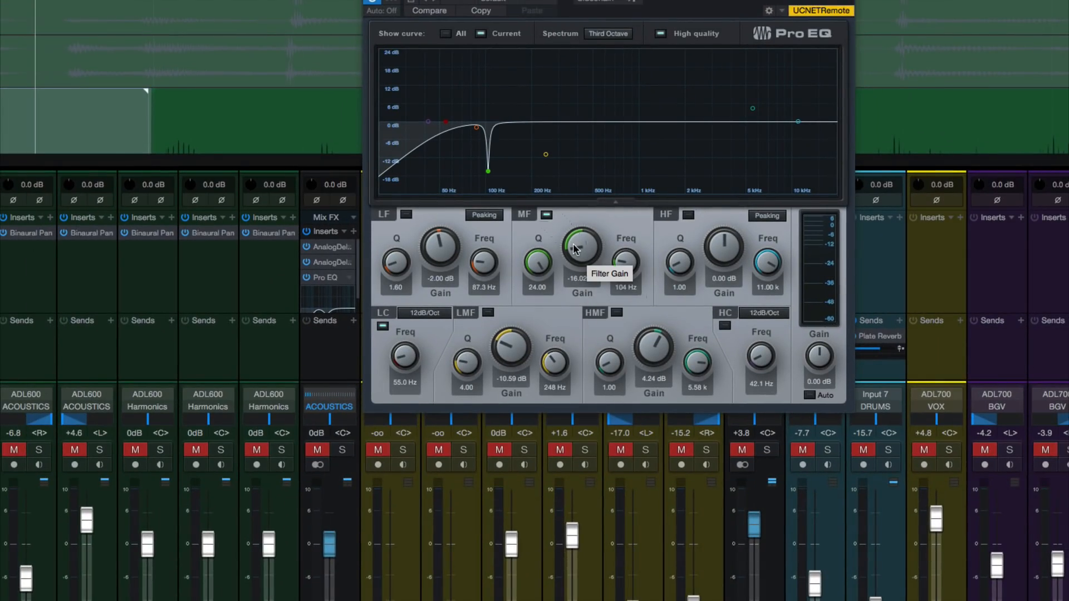
{"action": "key", "text": "space"}
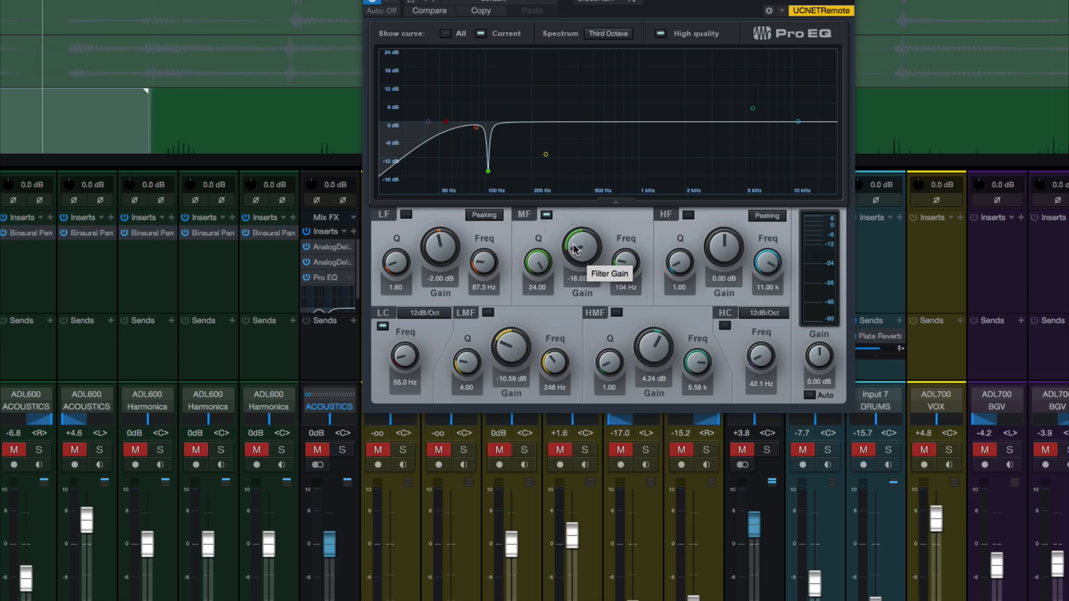
{"action": "left_click_drag", "start_coordinate": [575, 249], "coordinate": [576, 127]}
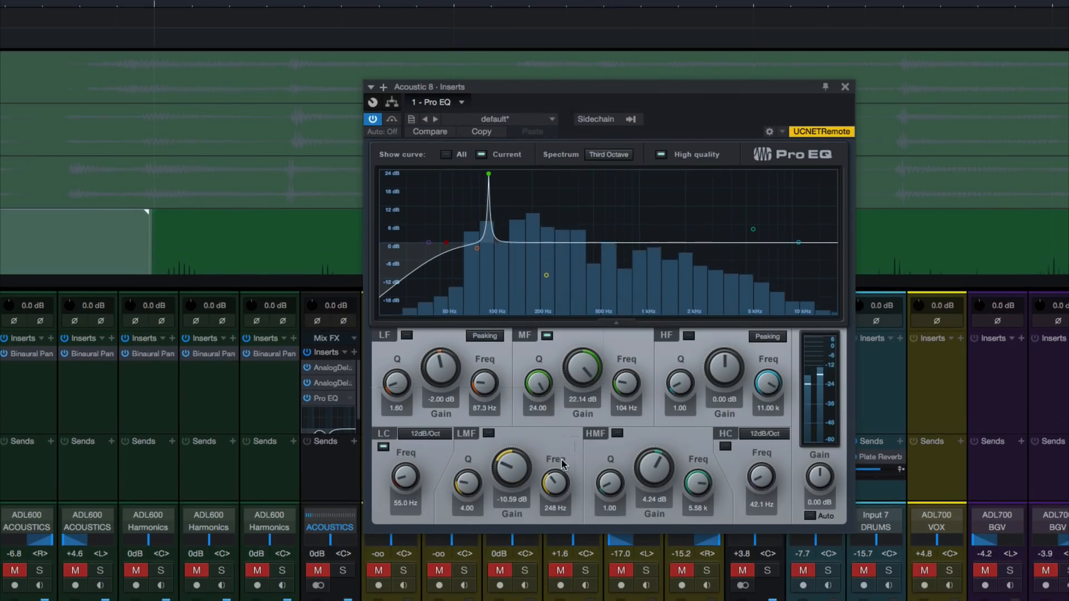
{"action": "left_click_drag", "start_coordinate": [591, 359], "coordinate": [592, 316]}
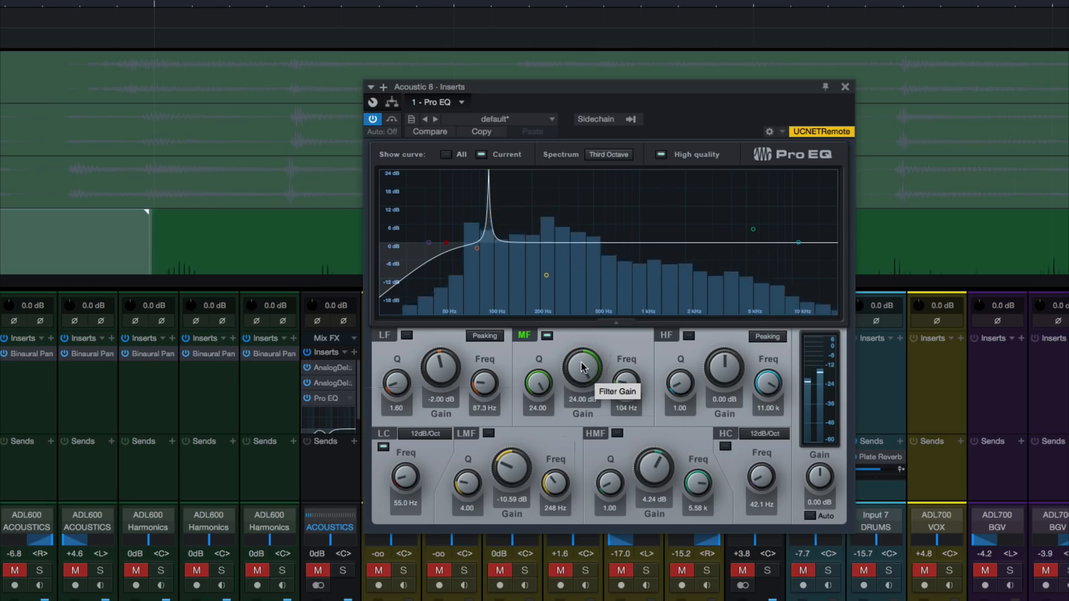
{"action": "key", "text": "space"}
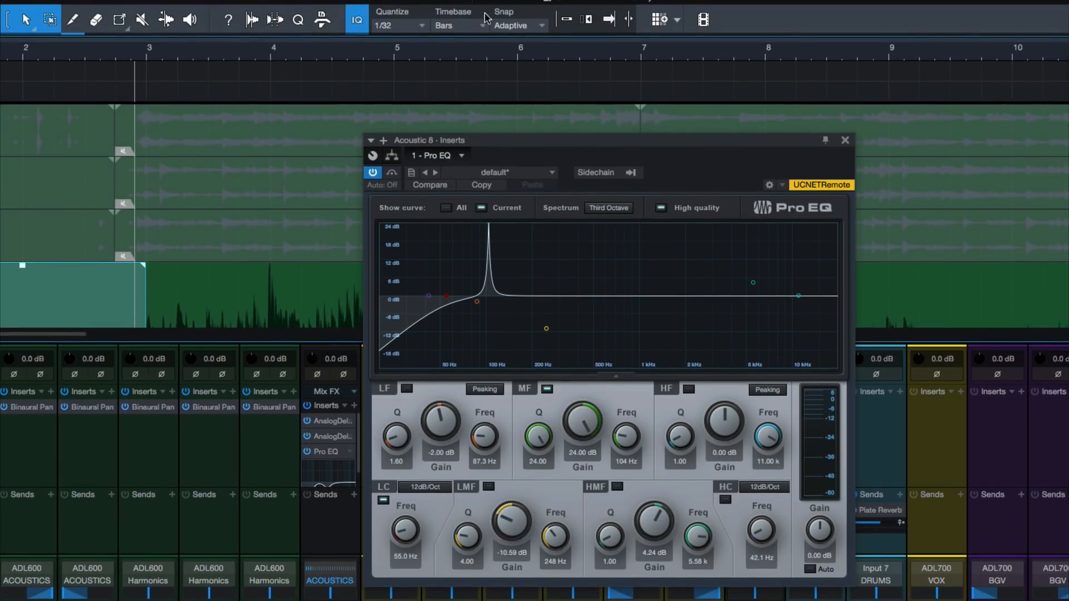
Move playback to just before the CH2 marker and listen to the guitar there with the 104 Hz boost
{"action": "left_click_drag", "start_coordinate": [750, 46], "coordinate": [749, 18]}
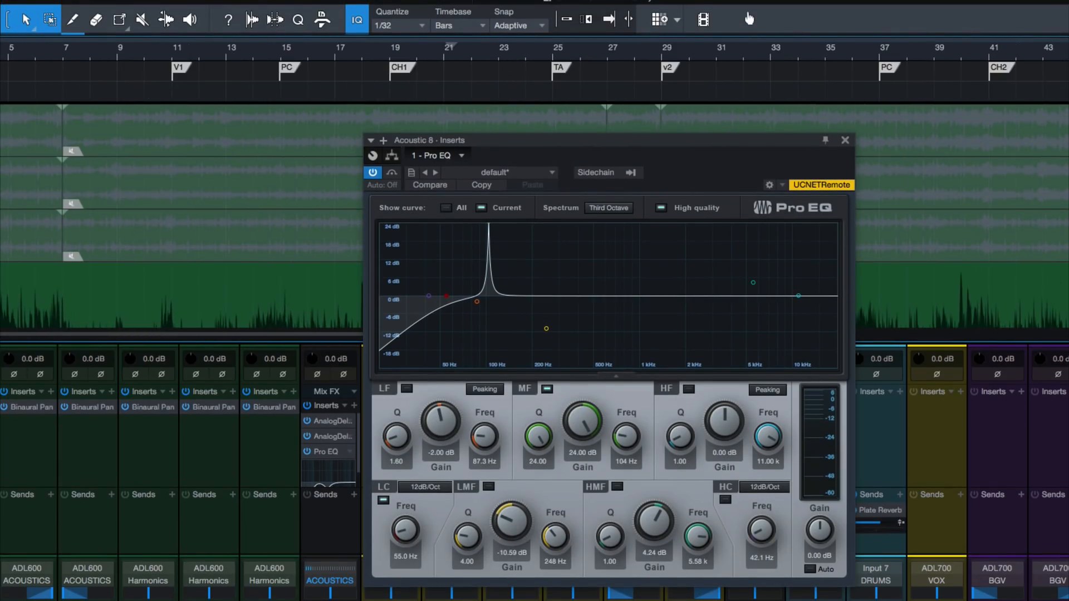
{"action": "left_click", "coordinate": [881, 50]}
{"action": "left_click", "coordinate": [984, 60]}
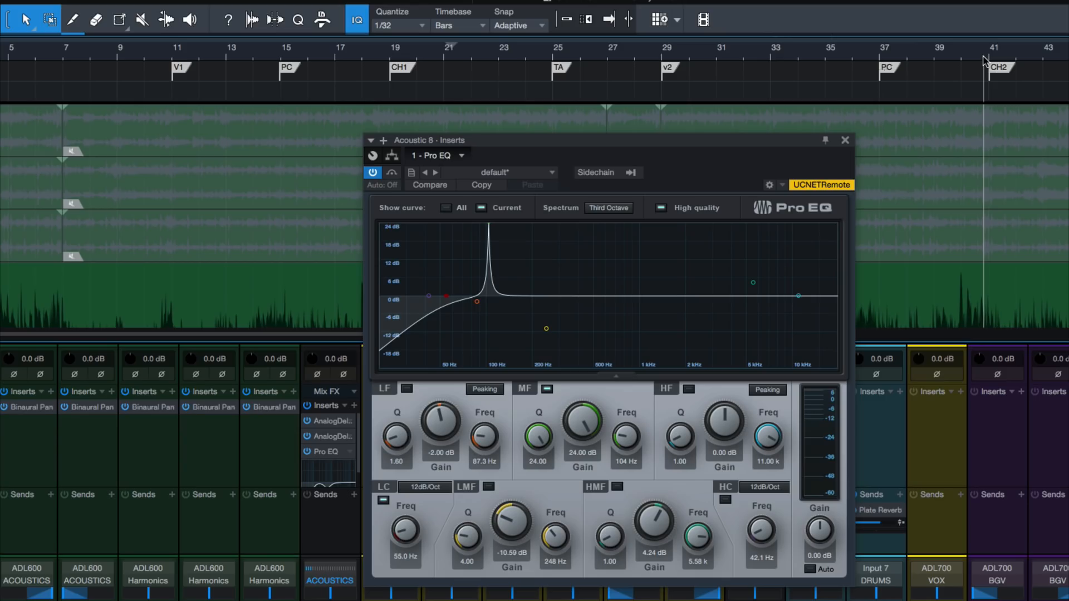
{"action": "key", "text": "space"}
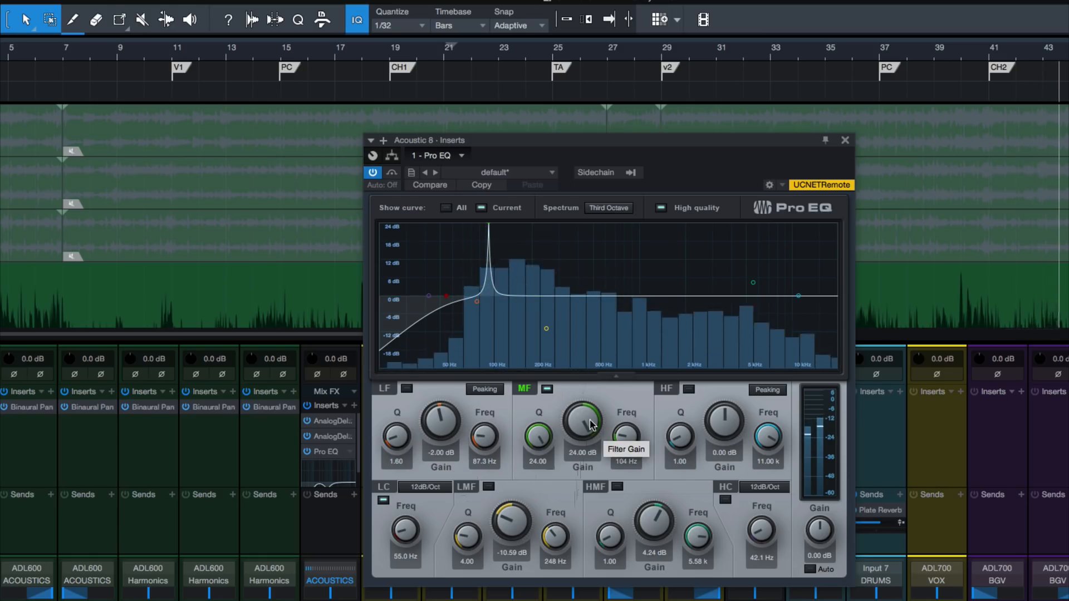
{"action": "key", "text": "space"}
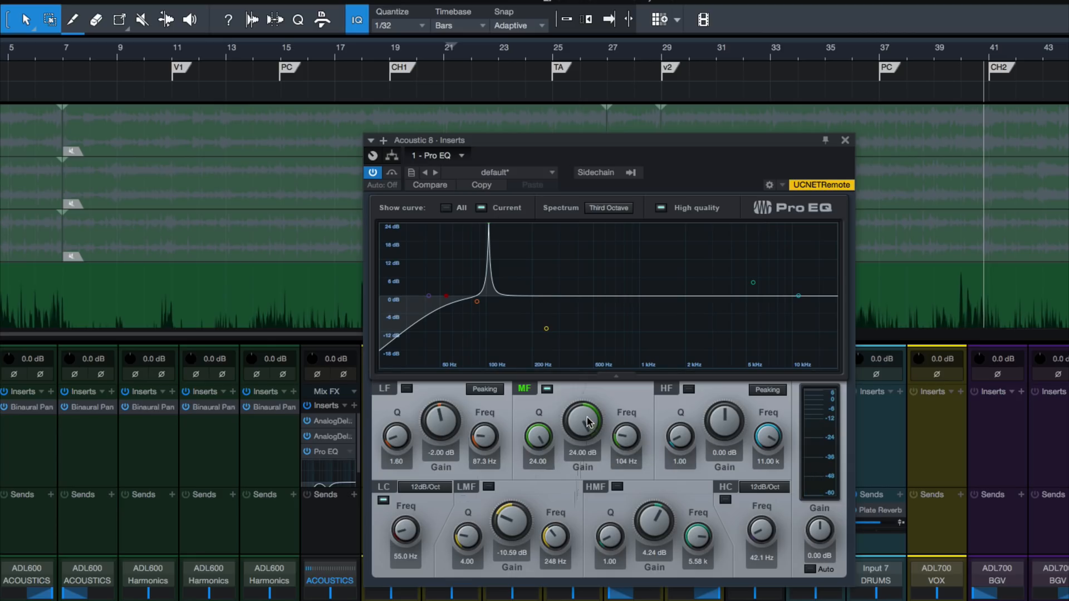
Cut the MF band's gain to -16.32 dB at 104 Hz and listen to the second chorus
{"action": "mouse_move", "coordinate": [588, 423]}
{"action": "left_mouse_down"}
{"action": "mouse_move", "coordinate": [575, 480]}
{"action": "mouse_move", "coordinate": [584, 432]}
{"action": "mouse_move", "coordinate": [590, 444]}
{"action": "left_mouse_up"}
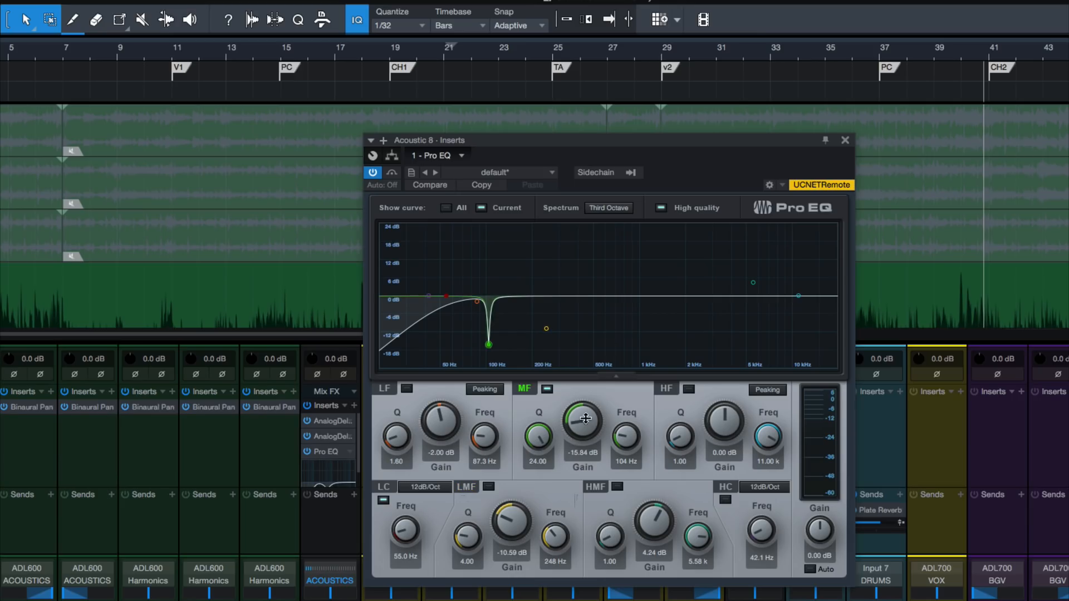
{"action": "left_click_drag", "start_coordinate": [585, 418], "coordinate": [585, 420]}
{"action": "key", "text": "space"}
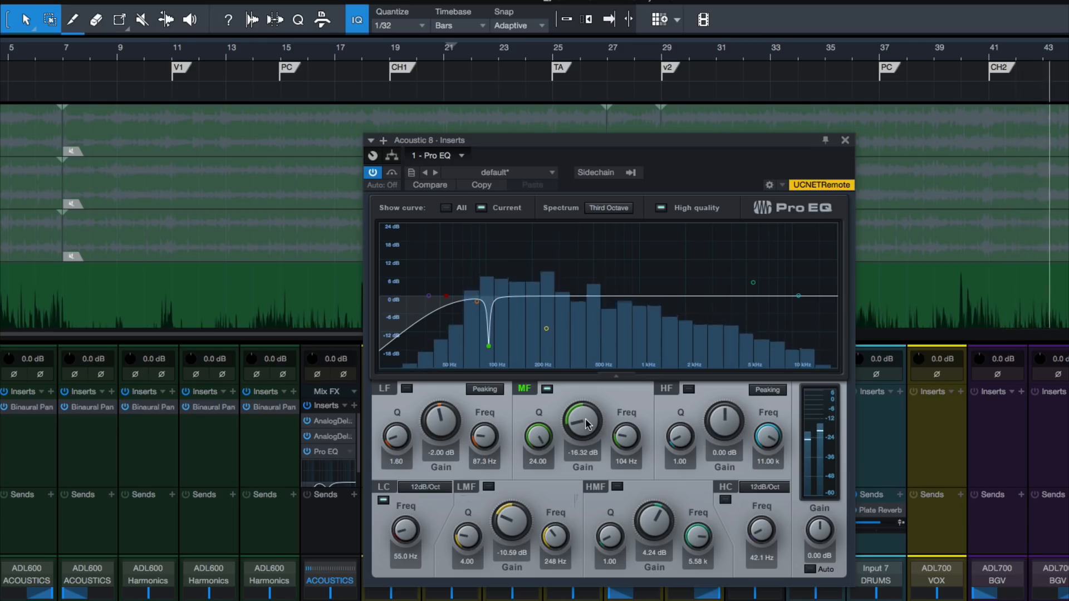
{"action": "key", "text": "space"}
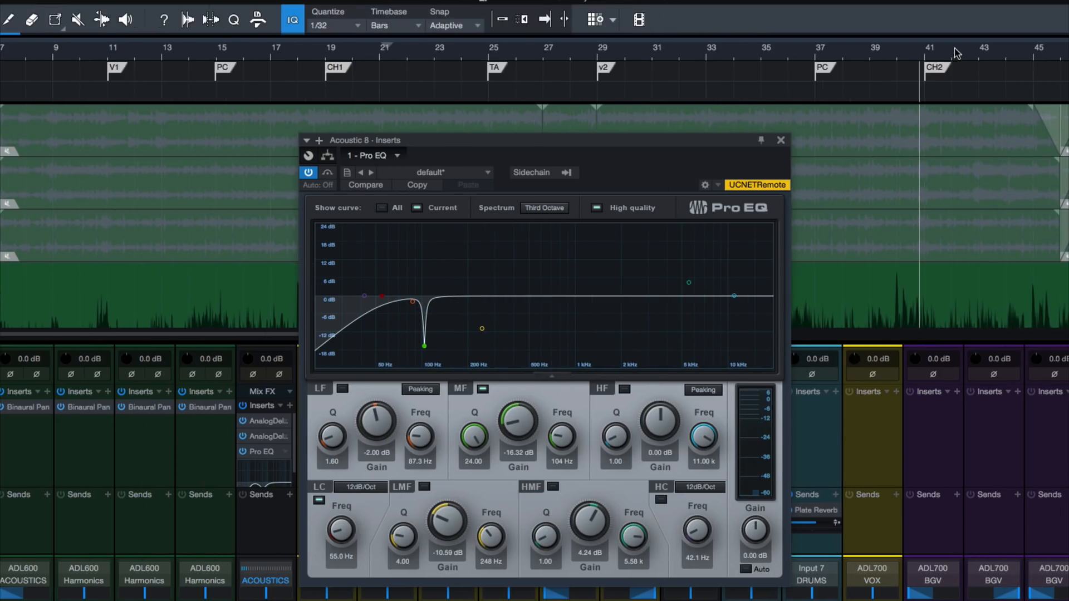
Move playback to about bar 42 and compare the guitar with the MF cut disabled and enabled
{"action": "left_click", "coordinate": [1022, 50]}
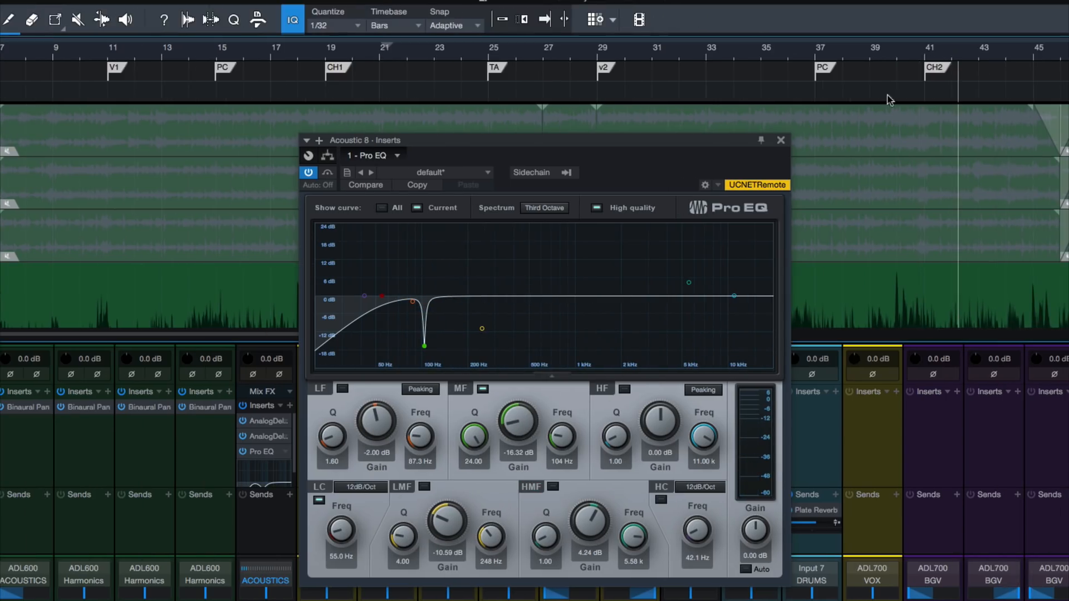
{"action": "left_click", "coordinate": [482, 388]}
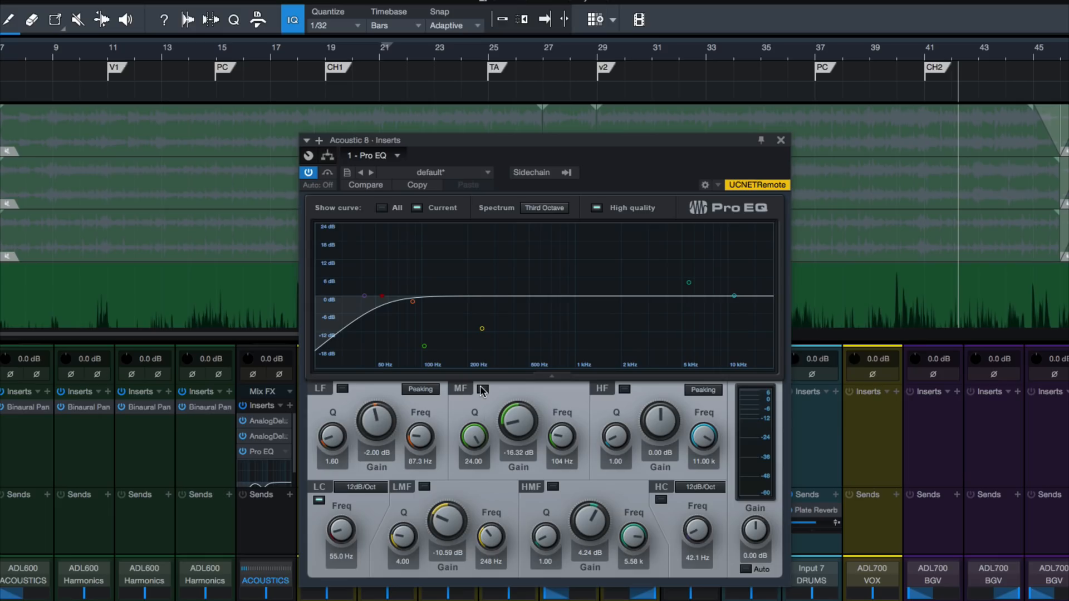
{"action": "key", "text": "space"}
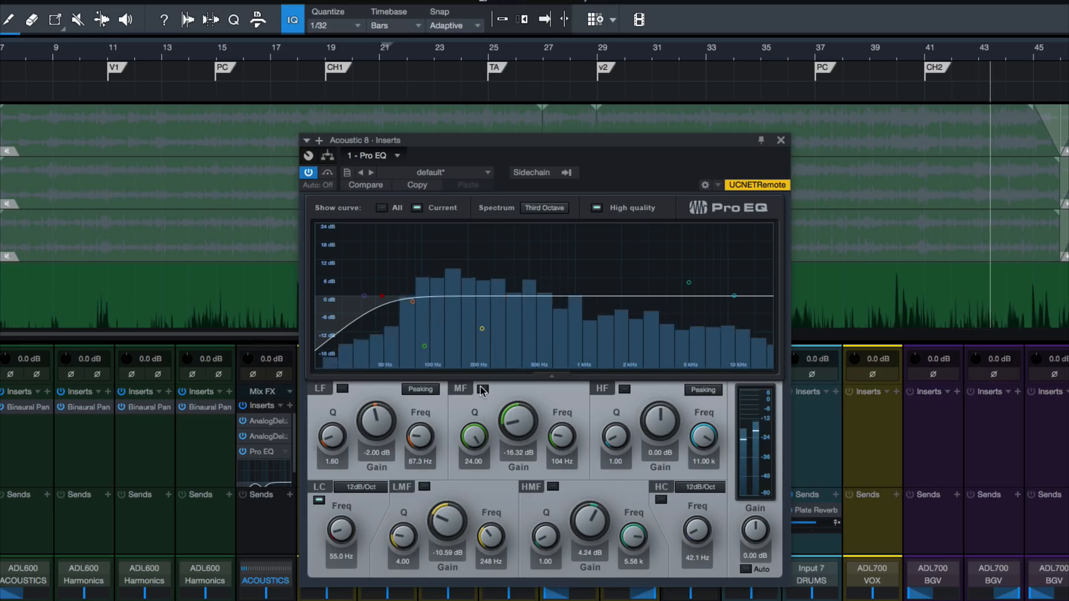
{"action": "key", "text": "space"}
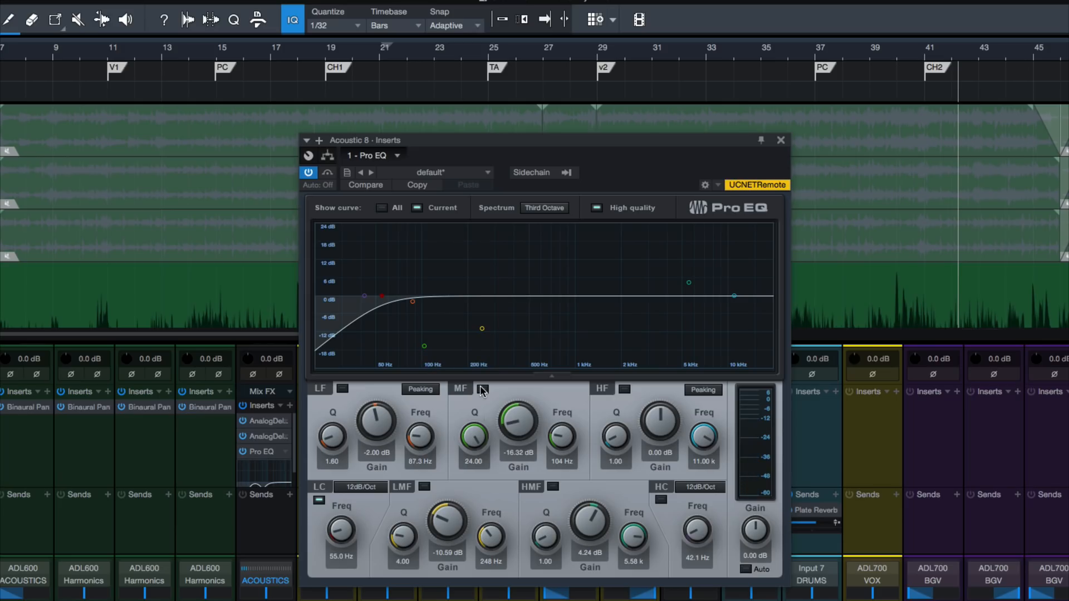
{"action": "left_click", "coordinate": [482, 389]}
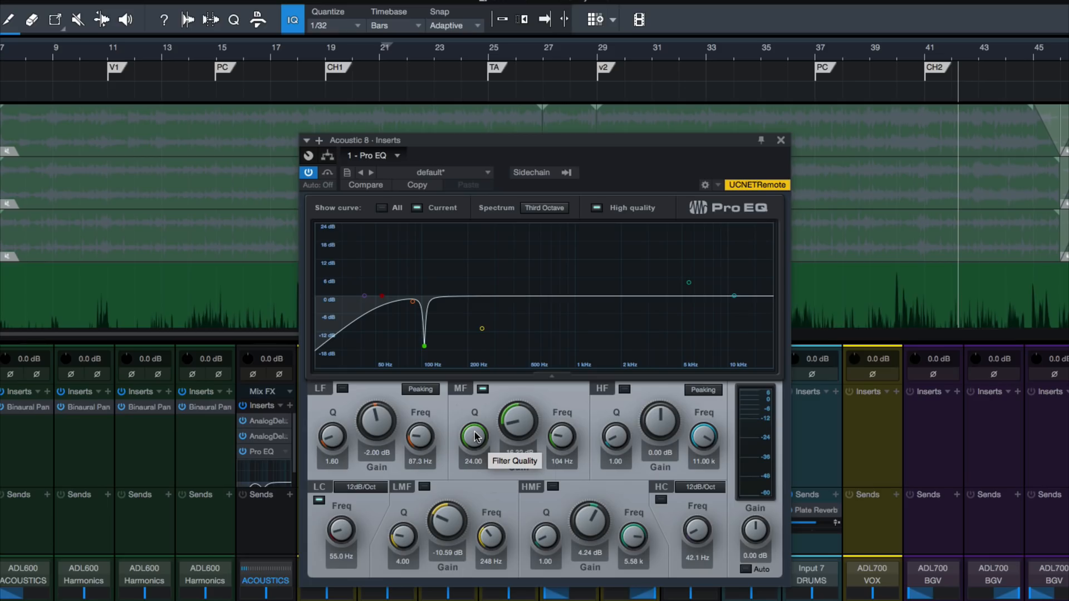
{"action": "key", "text": "space"}
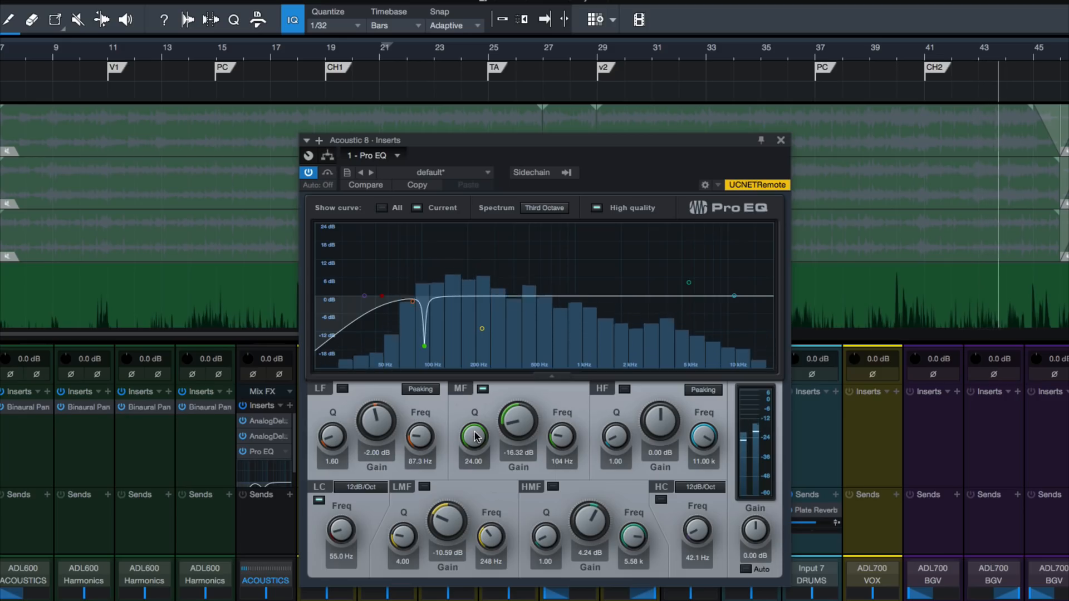
{"action": "key", "text": "space"}
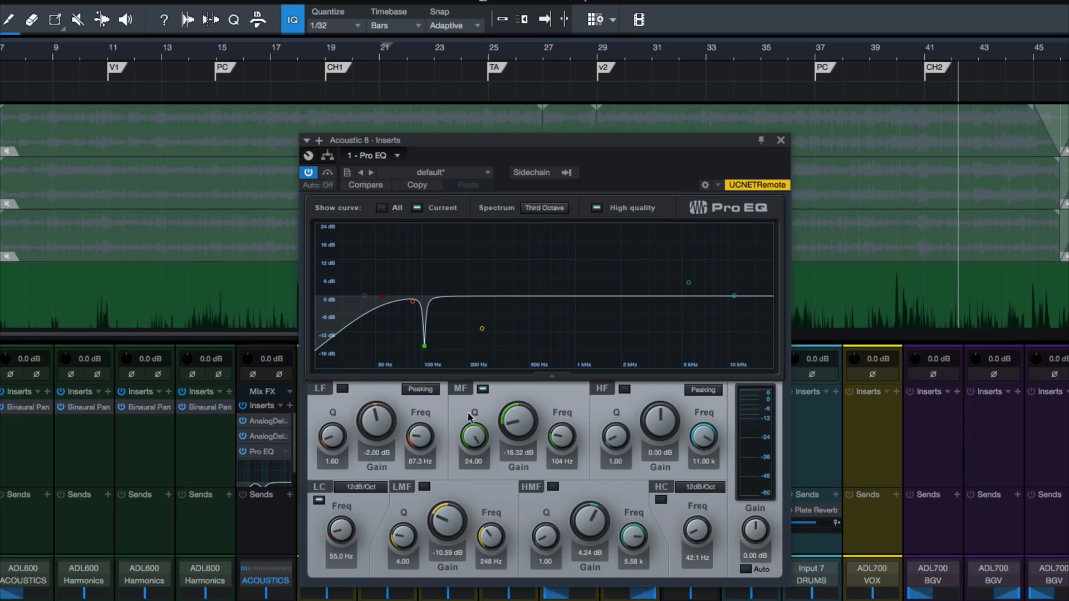
Compare the guitar with the whole Pro EQ active and bypassed during playback
{"action": "key", "text": "space"}
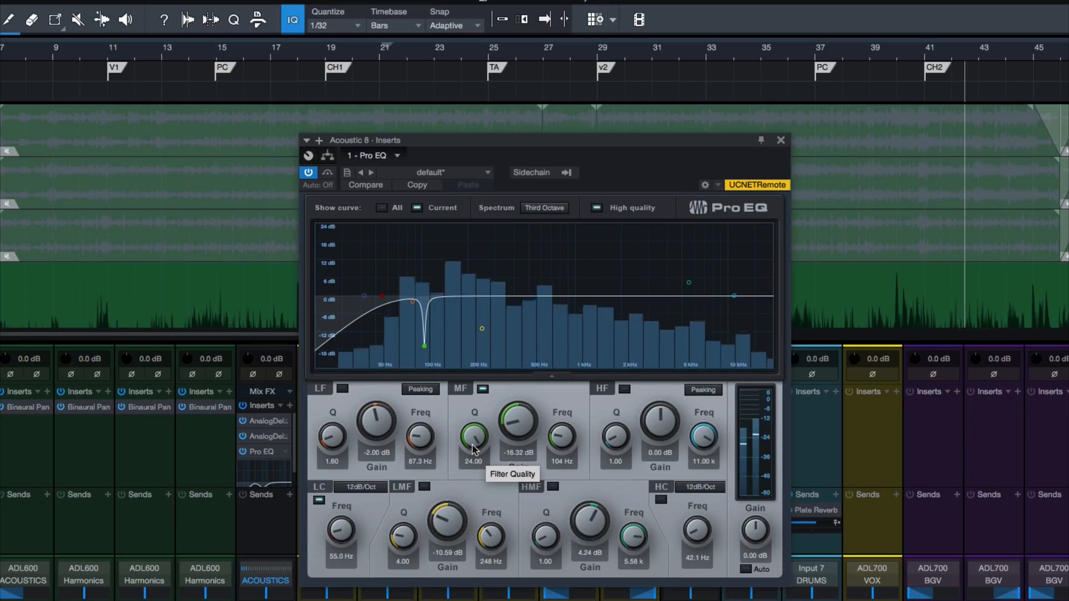
{"action": "left_click", "coordinate": [309, 173]}
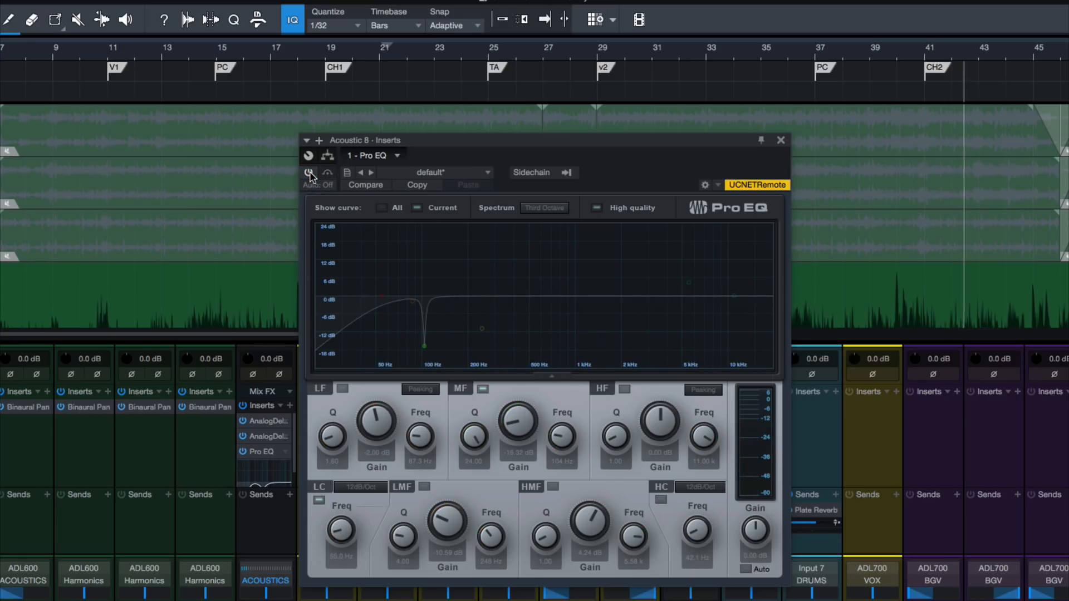
{"action": "left_click", "coordinate": [309, 173]}
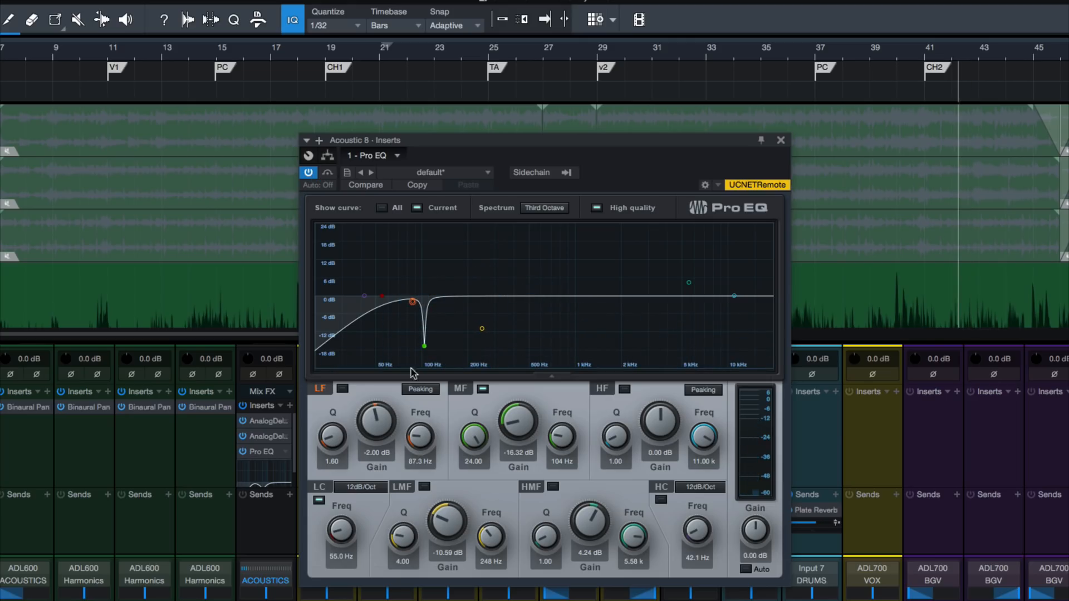
Enable the LF band and listen to the guitar with it boosted to 14.82 dB at 90.3 Hz
{"action": "left_click", "coordinate": [343, 389]}
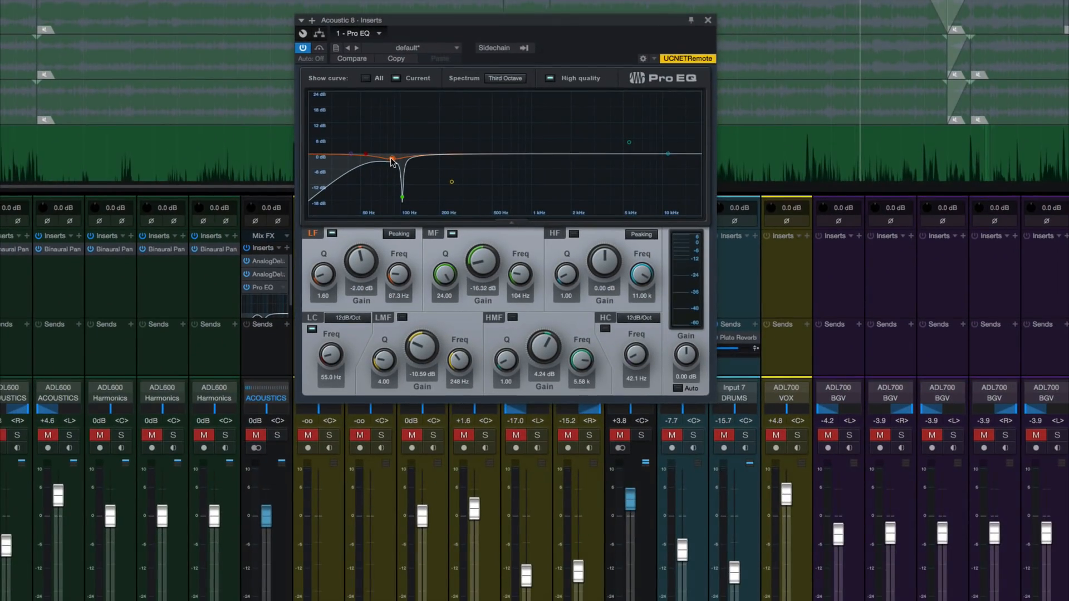
{"action": "key", "text": "space"}
{"action": "left_click_drag", "start_coordinate": [393, 159], "coordinate": [394, 116]}
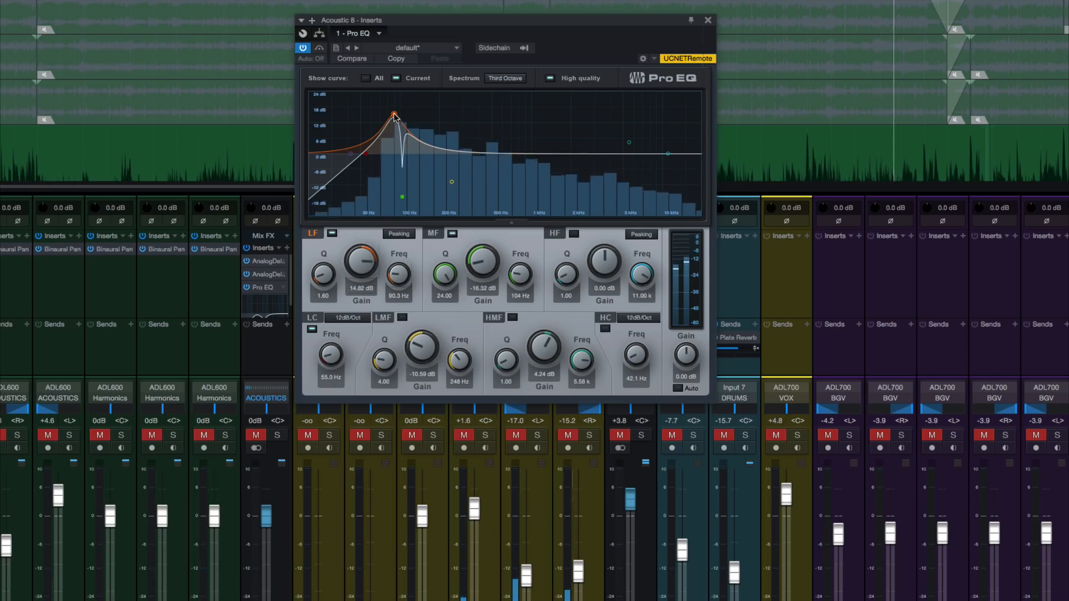
{"action": "key", "text": "space"}
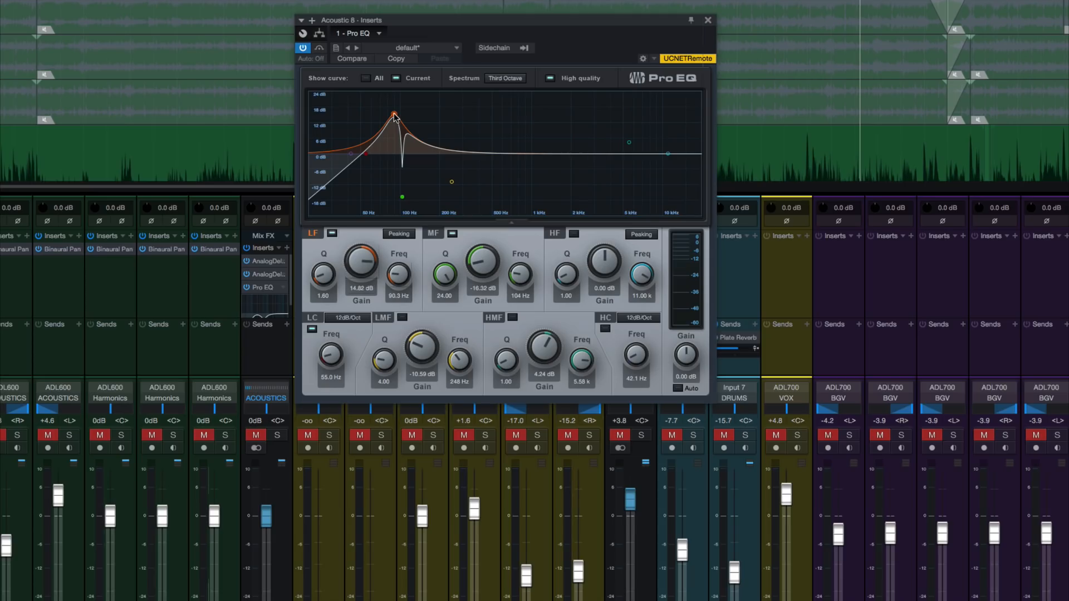
Set the LF band to a -2.12 dB cut at 85.4 Hz during playback
{"action": "key", "text": "space"}
{"action": "left_click_drag", "start_coordinate": [394, 115], "coordinate": [392, 164]}
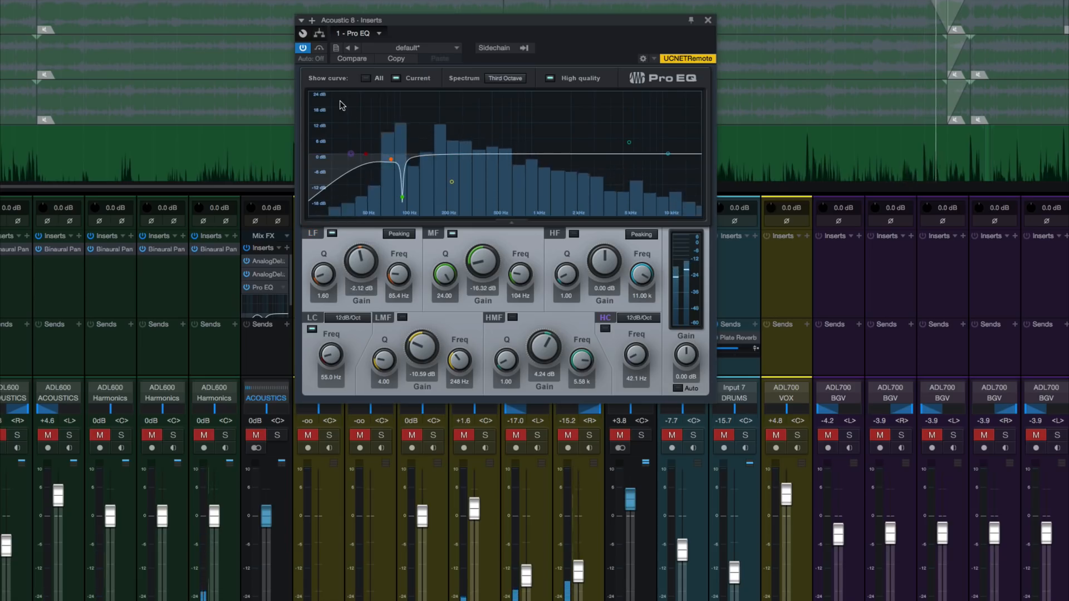
Replay the soloed guitar passage repeatedly and compare it with all Pro EQ bands bypassed and active
{"action": "key", "text": "space"}
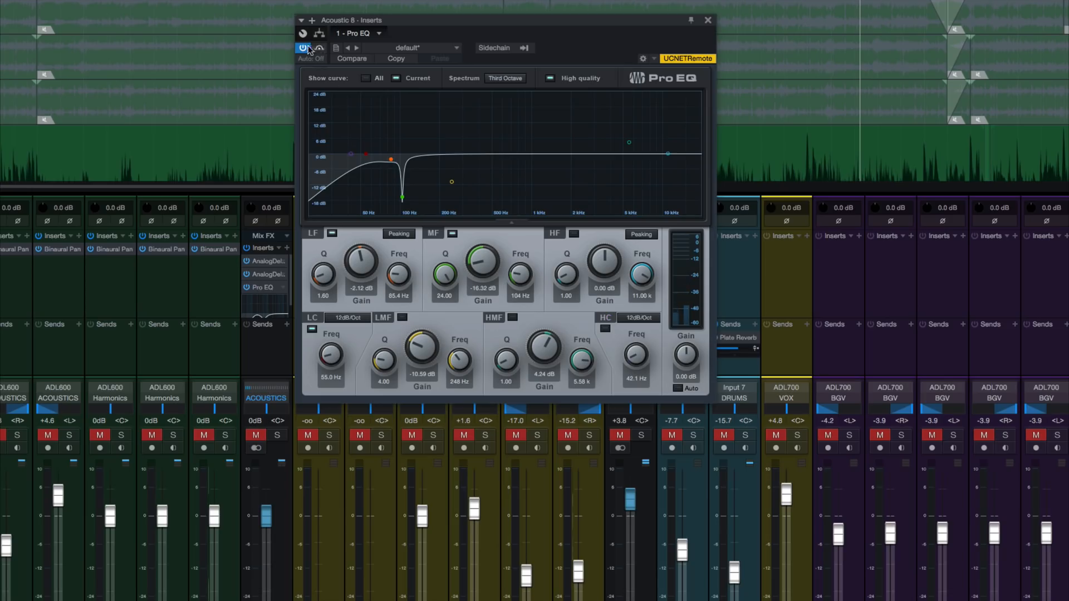
{"action": "left_click", "coordinate": [303, 49]}
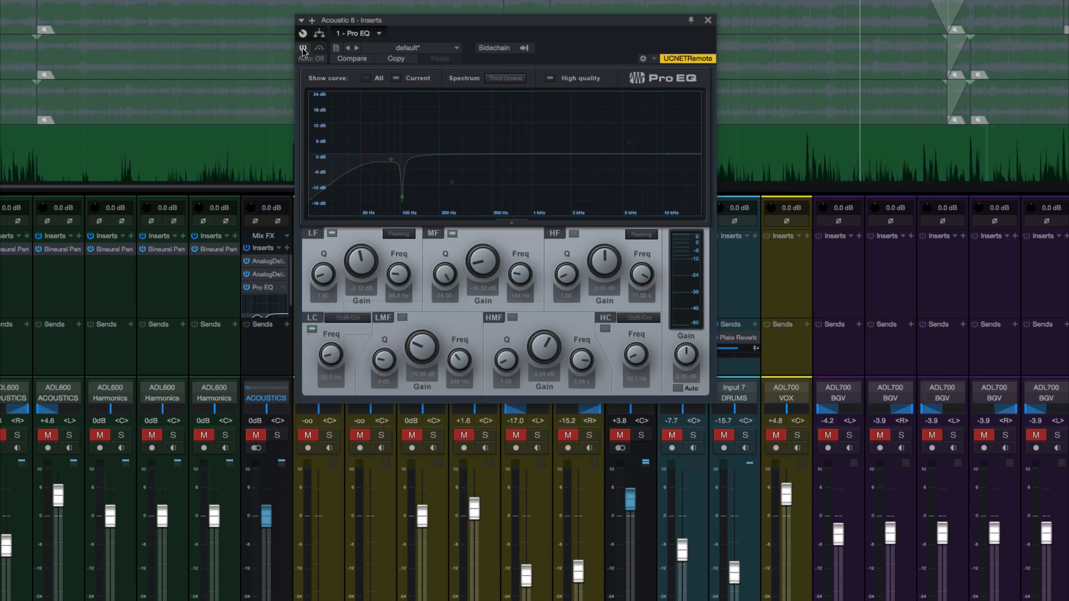
{"action": "key", "text": "space"}
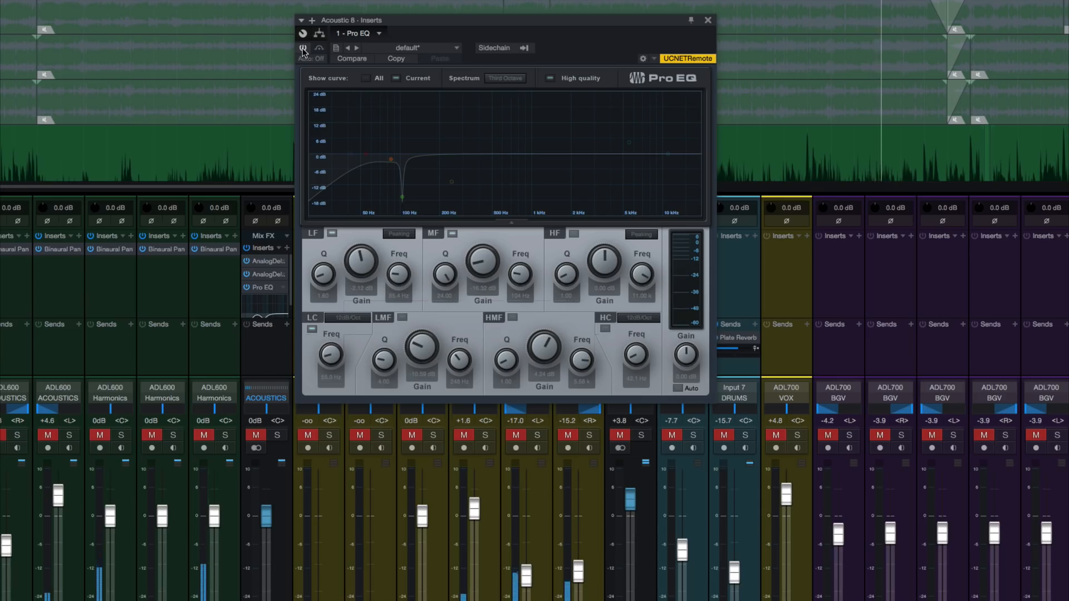
{"action": "left_click", "coordinate": [303, 49]}
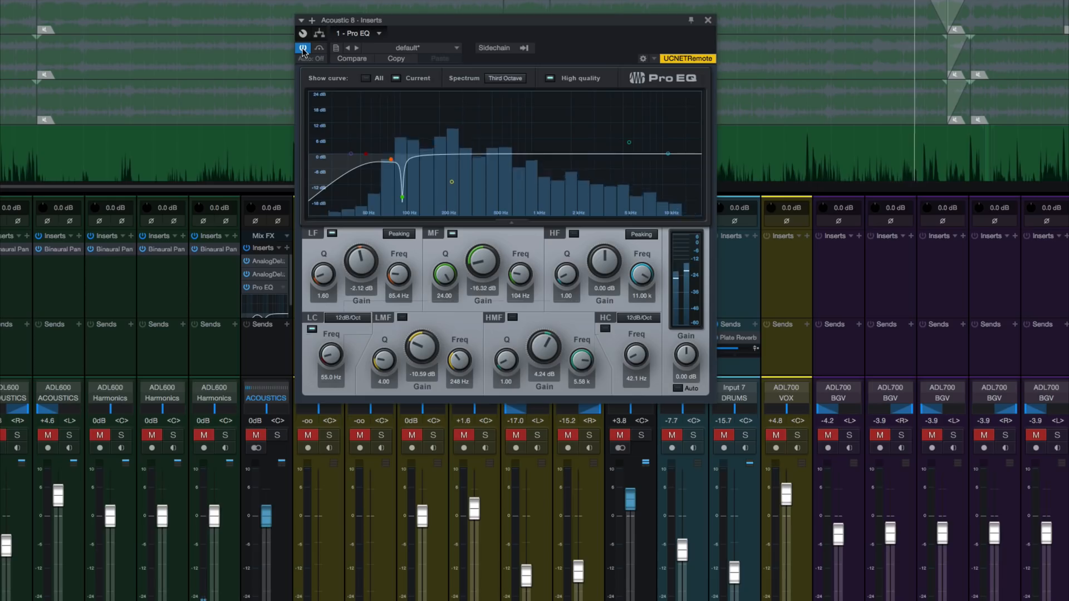
{"action": "key", "text": "space"}
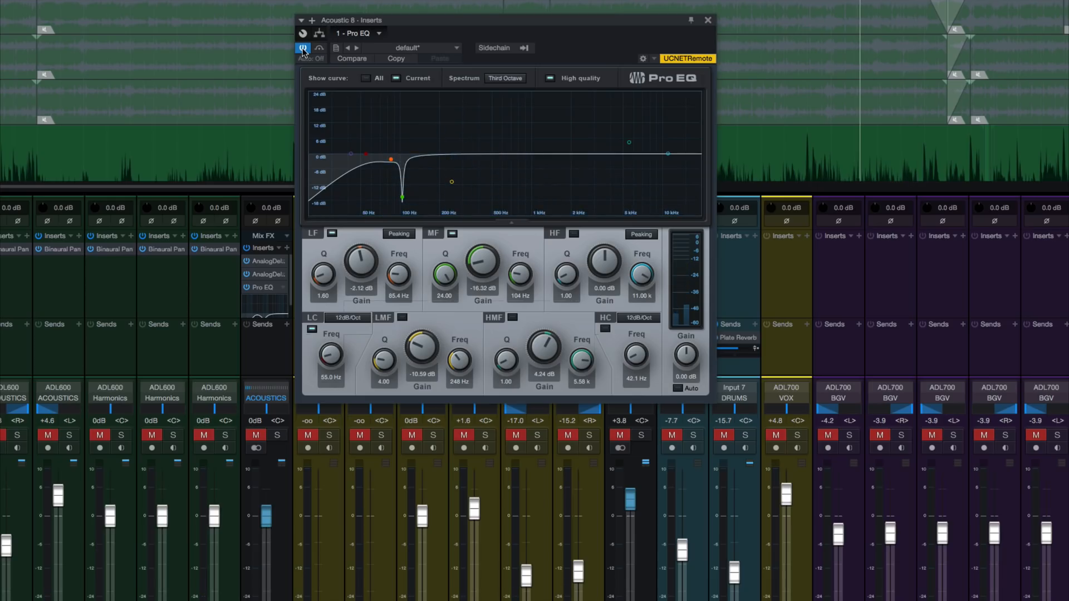
{"action": "left_click", "coordinate": [303, 49]}
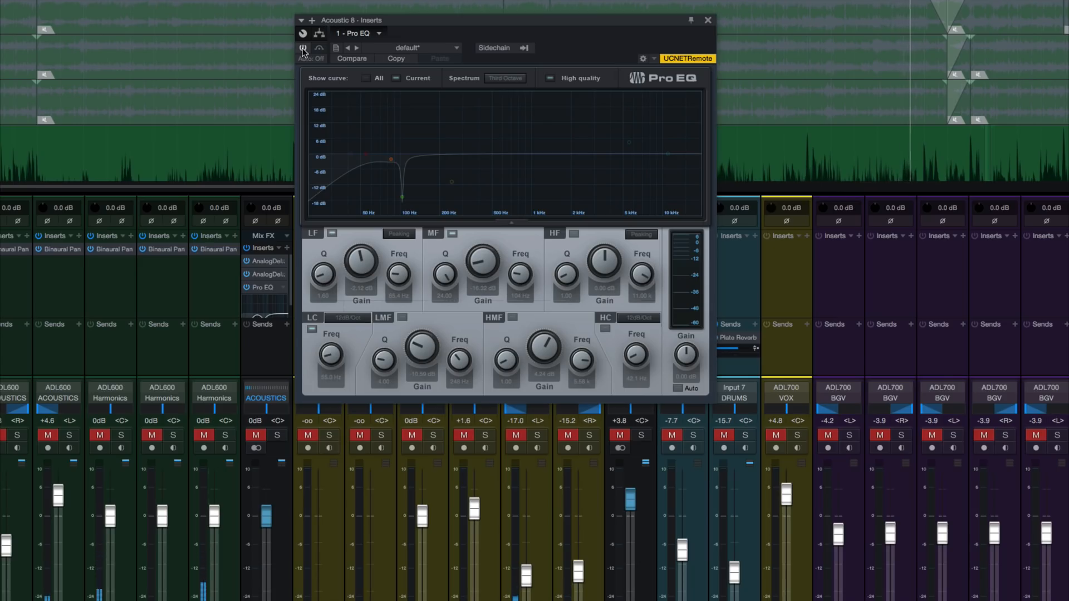
{"action": "left_click", "coordinate": [303, 49]}
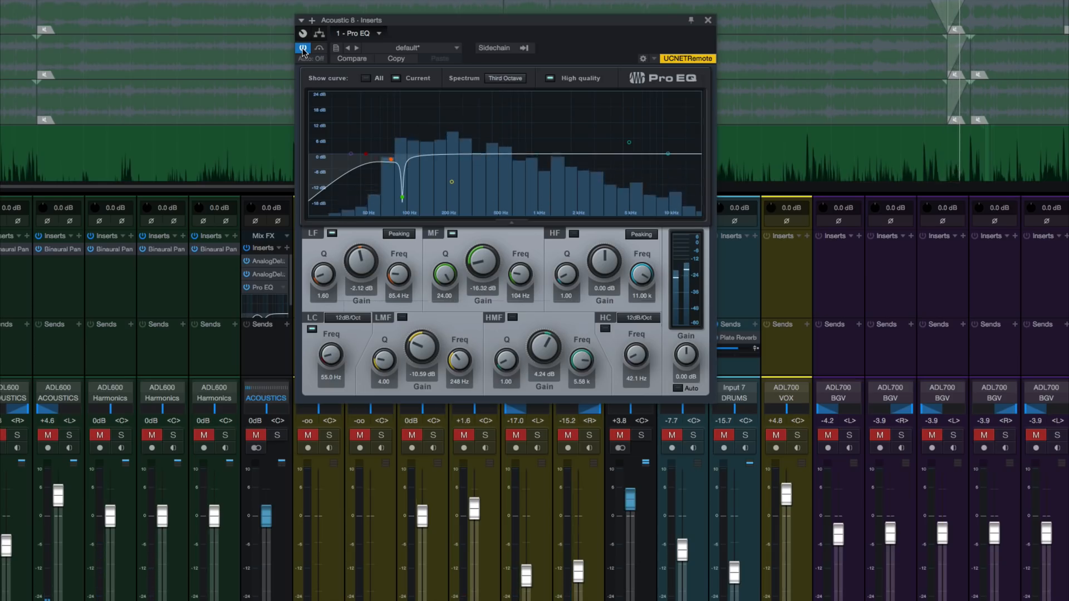
{"action": "key", "text": "space"}
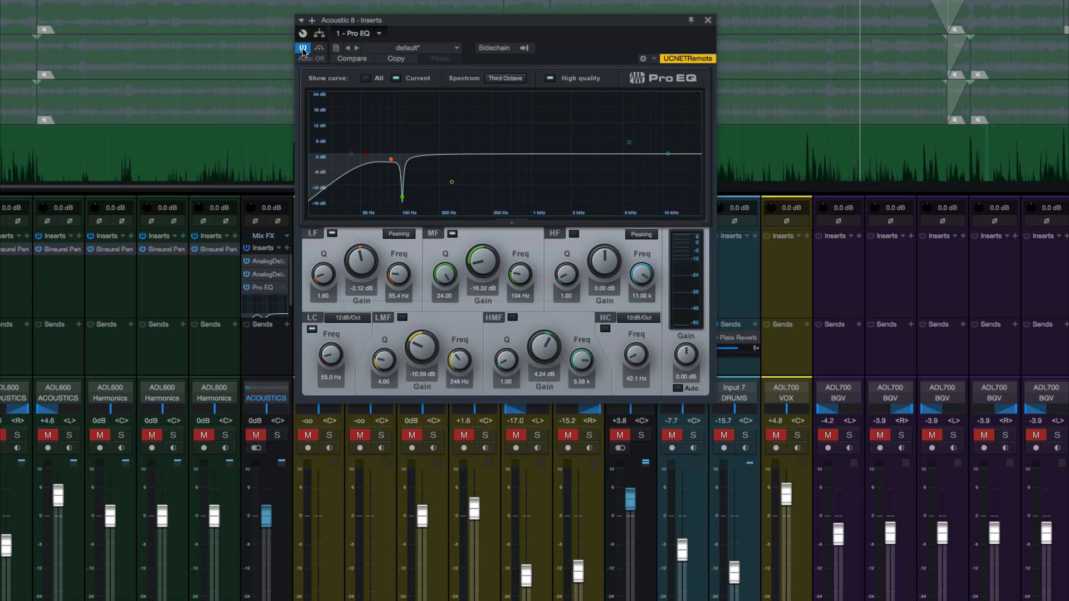
{"action": "left_click", "coordinate": [303, 50]}
{"action": "left_click", "coordinate": [304, 50]}
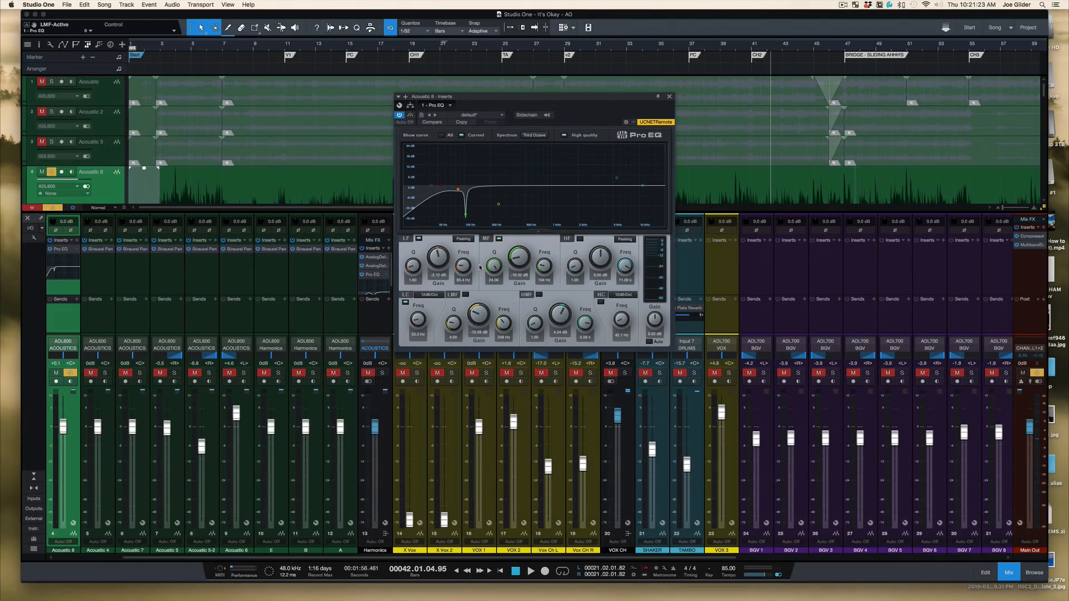
Unsolo Acoustic 8, listen to it in the full mix from about bar 40, and solo it again
{"action": "left_click", "coordinate": [52, 172]}
{"action": "left_click", "coordinate": [729, 47]}
{"action": "key", "text": "space"}
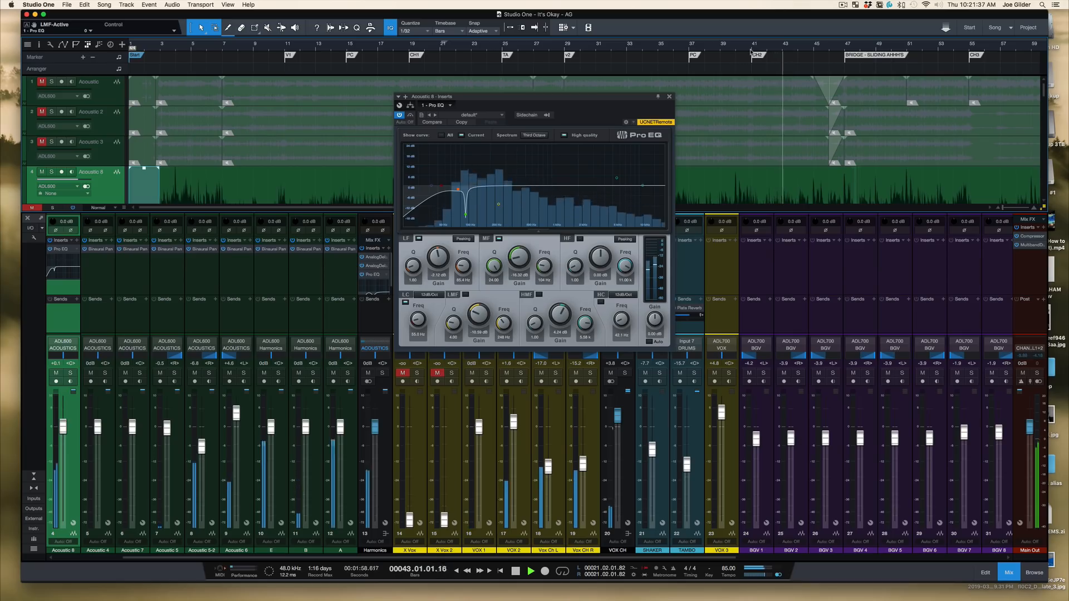
{"action": "key", "text": "space"}
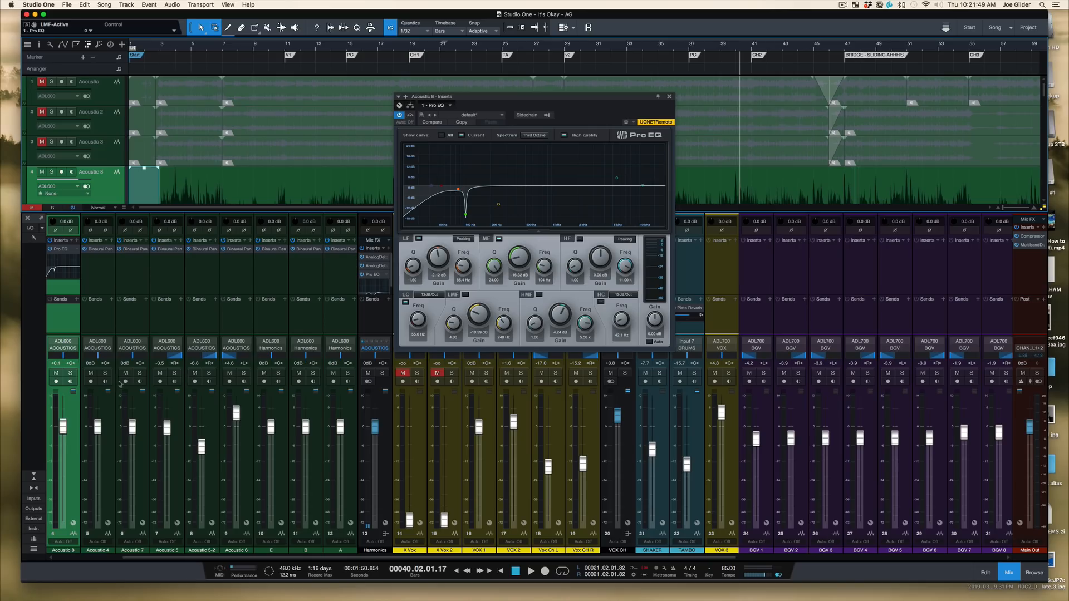
{"action": "left_click", "coordinate": [71, 373]}
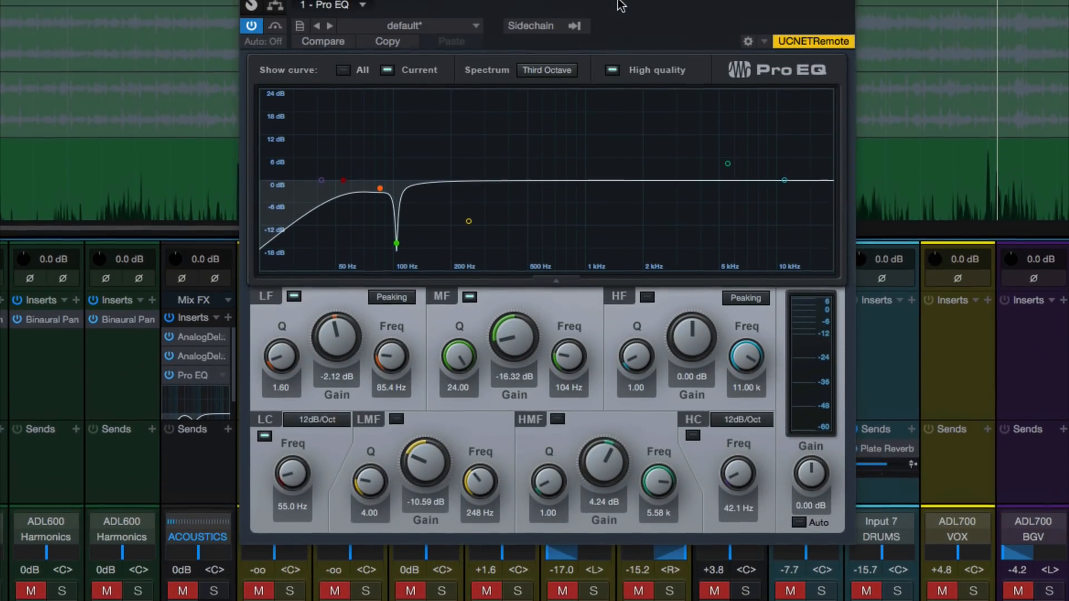
Enable the HMF band and set its gain to 4.48 dB at 5.58 kHz during playback
{"action": "left_click_drag", "start_coordinate": [629, 18], "coordinate": [591, 22]}
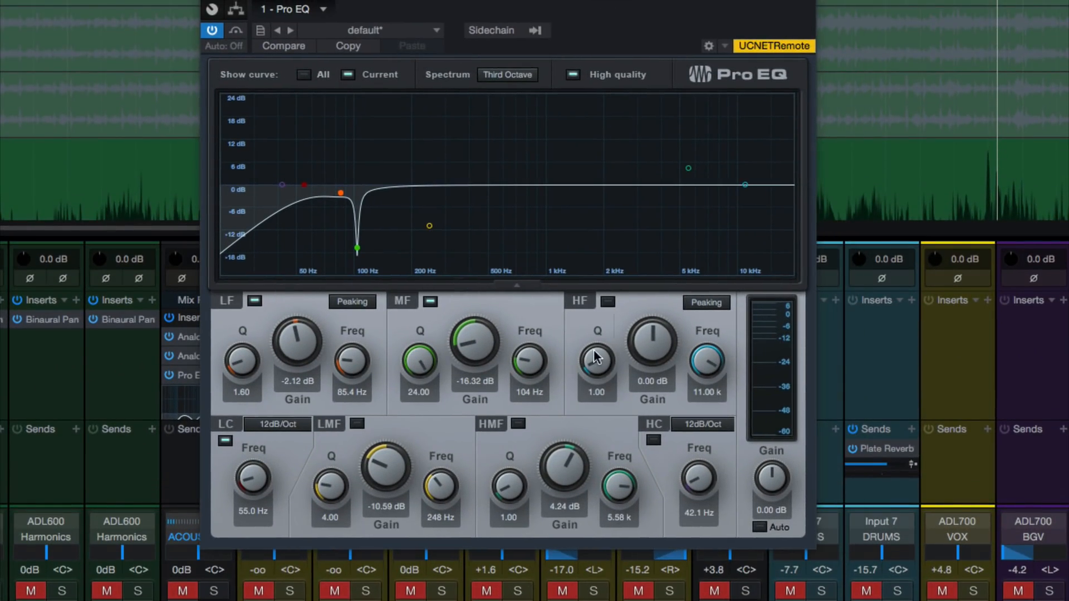
{"action": "left_click", "coordinate": [518, 424]}
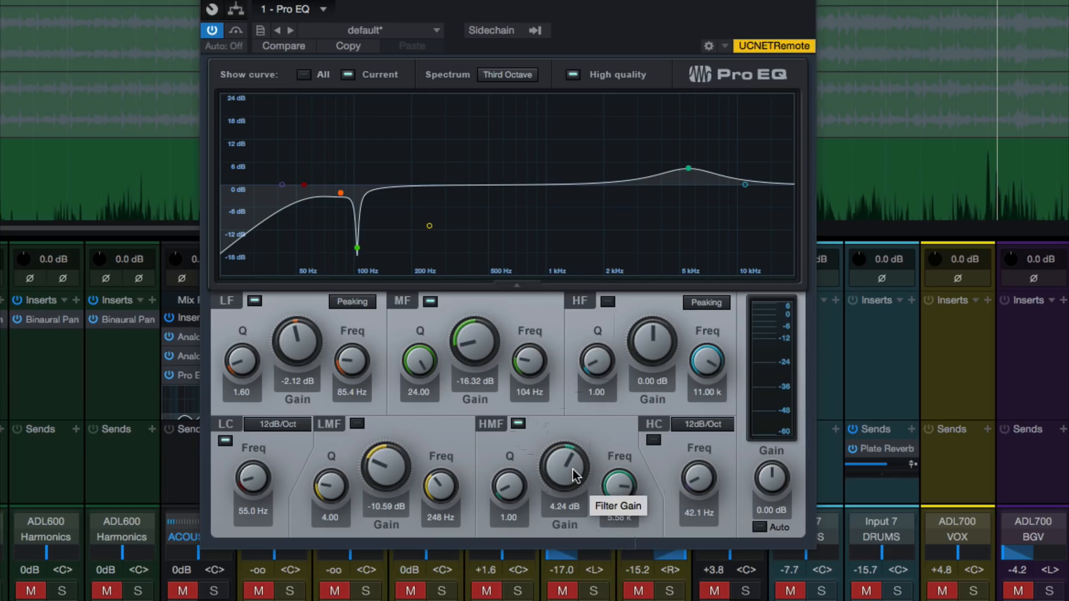
{"action": "left_click_drag", "start_coordinate": [572, 468], "coordinate": [569, 483]}
{"action": "key", "text": "space"}
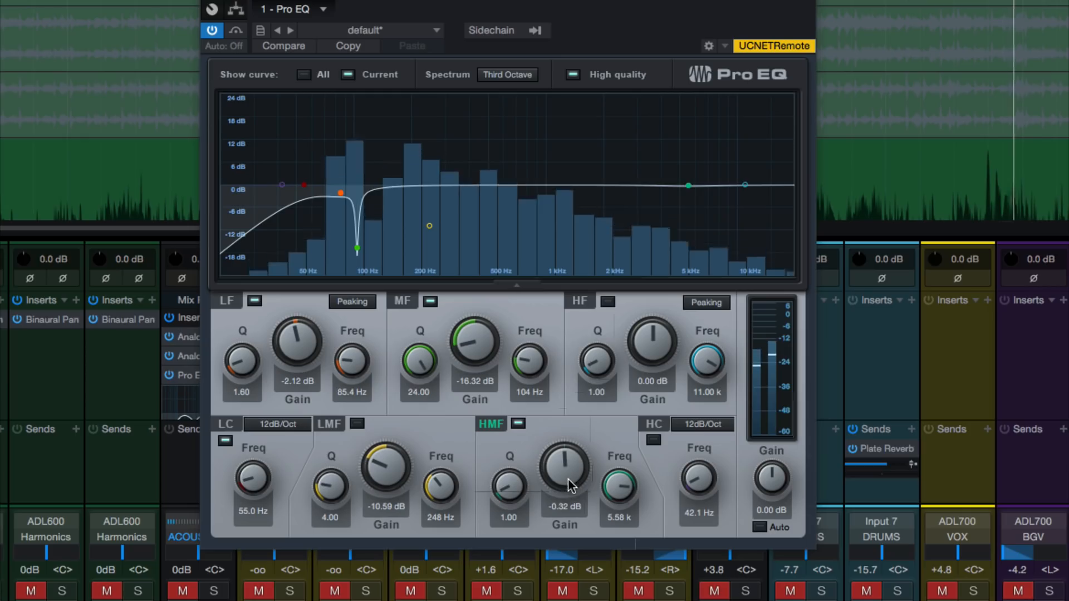
{"action": "left_click_drag", "start_coordinate": [568, 479], "coordinate": [569, 466]}
Compare the guitar with the HMF boost disabled and enabled during playback
{"action": "left_click", "coordinate": [520, 424]}
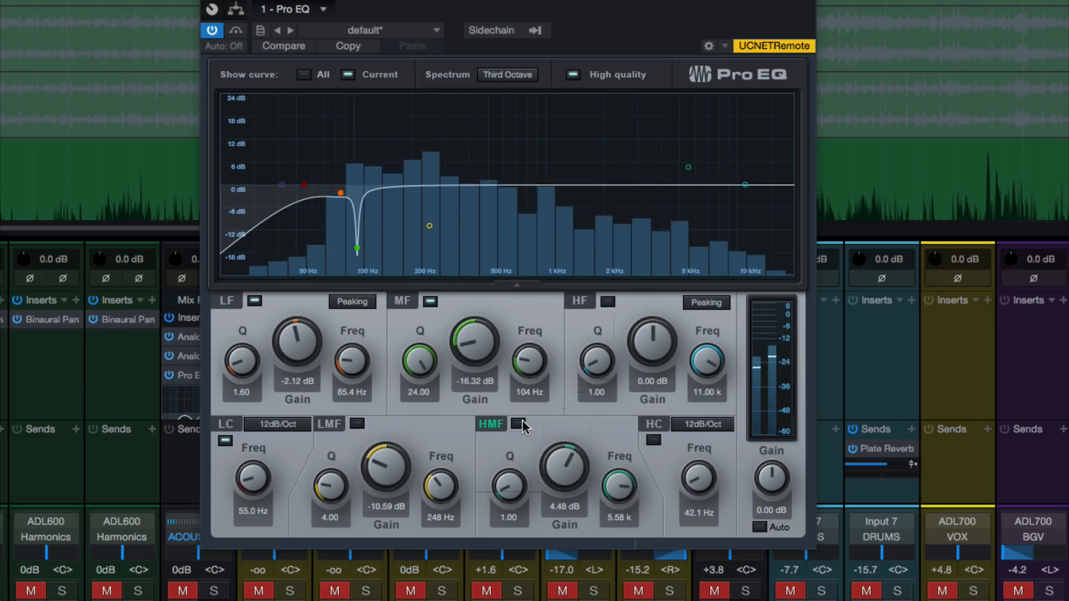
{"action": "left_click", "coordinate": [519, 424]}
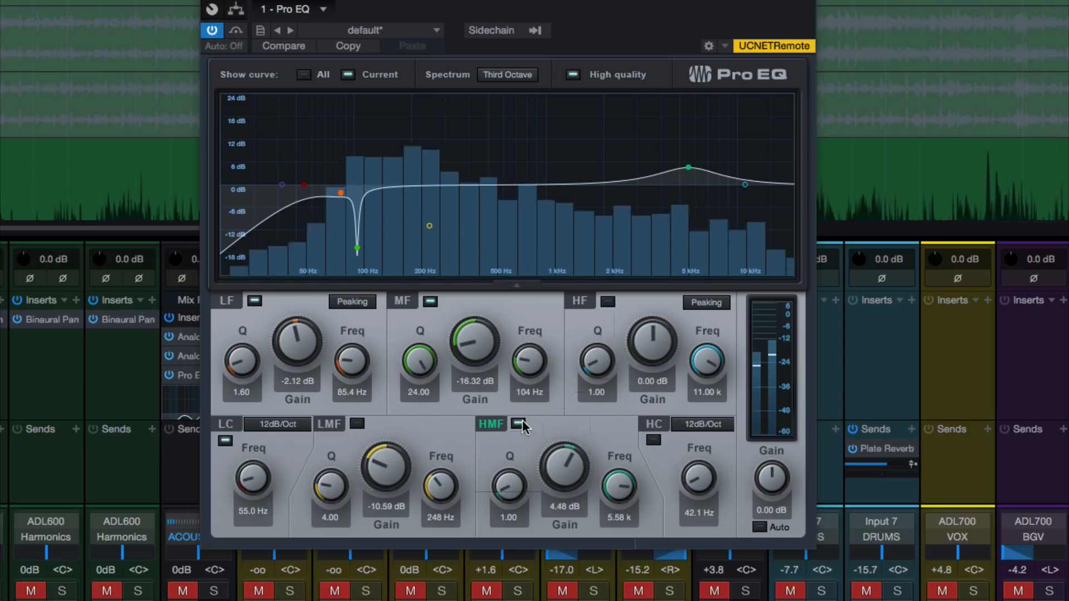
{"action": "key", "text": "space"}
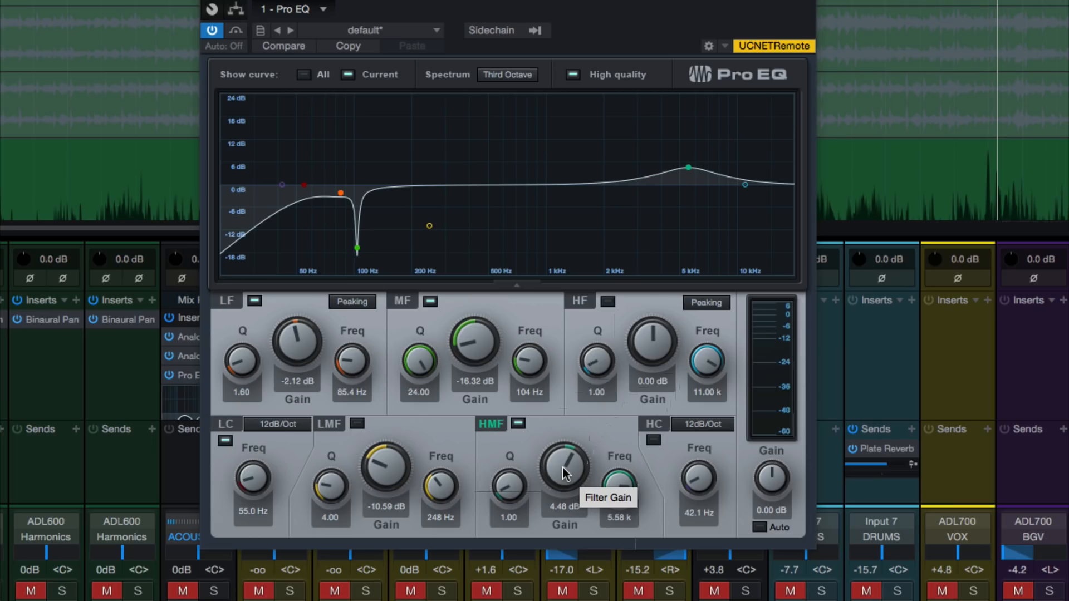
Exaggerate the HMF gain to 19.12 dB, listen to the guitar, and return the gain to 4.48 dB
{"action": "left_click_drag", "start_coordinate": [562, 466], "coordinate": [574, 423]}
{"action": "key", "text": "space"}
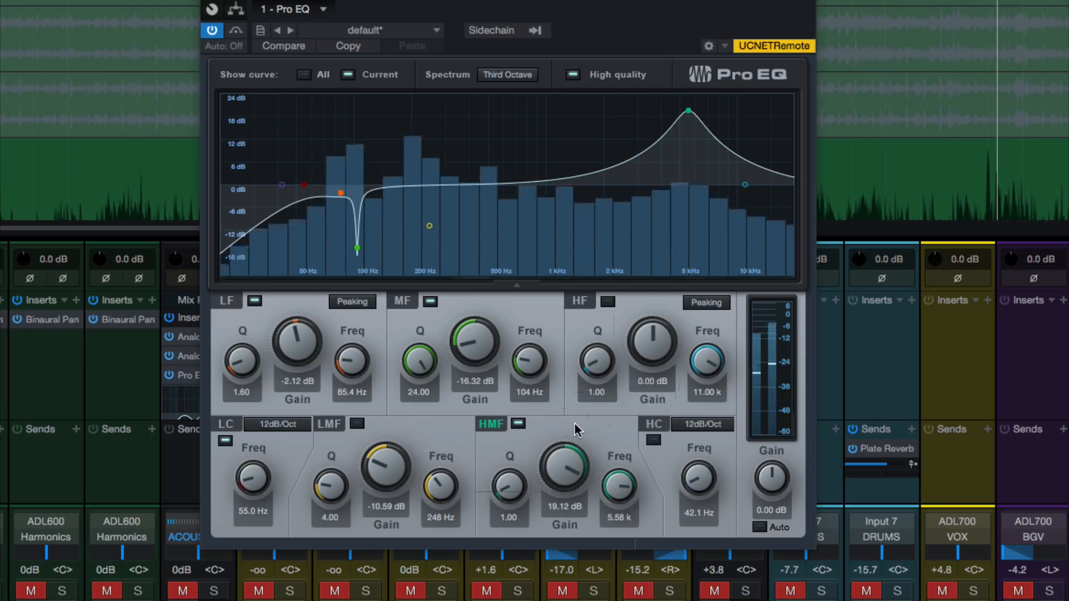
{"action": "key", "text": "space"}
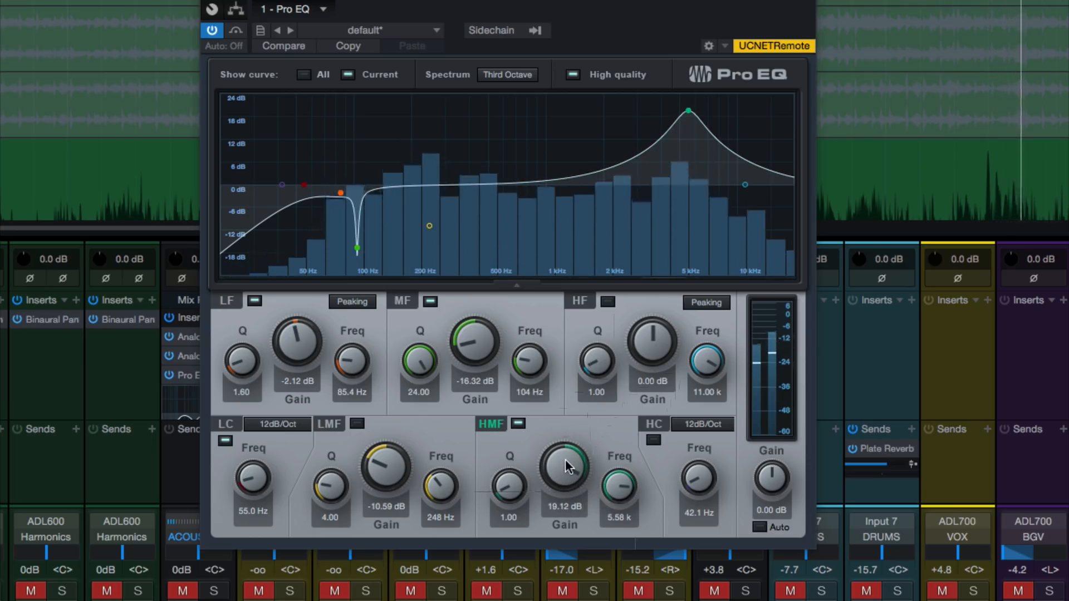
{"action": "scroll", "coordinate": [565, 459], "scroll_direction": "down", "scroll_amount": 5}
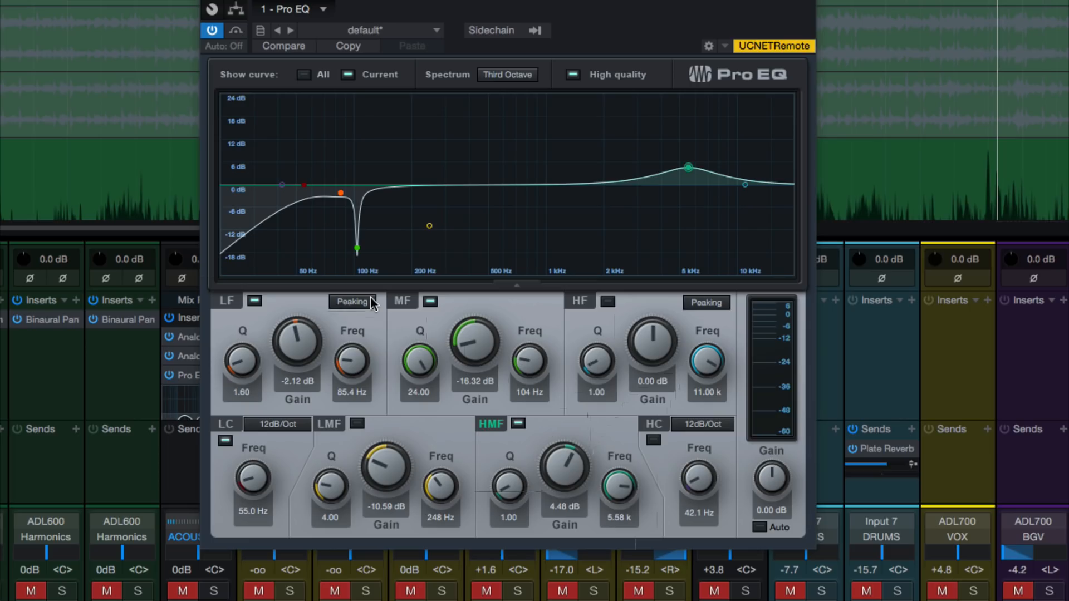
Listen to the guitar with the HMF boost in the full mix, and solo the track again
{"action": "key", "text": "space"}
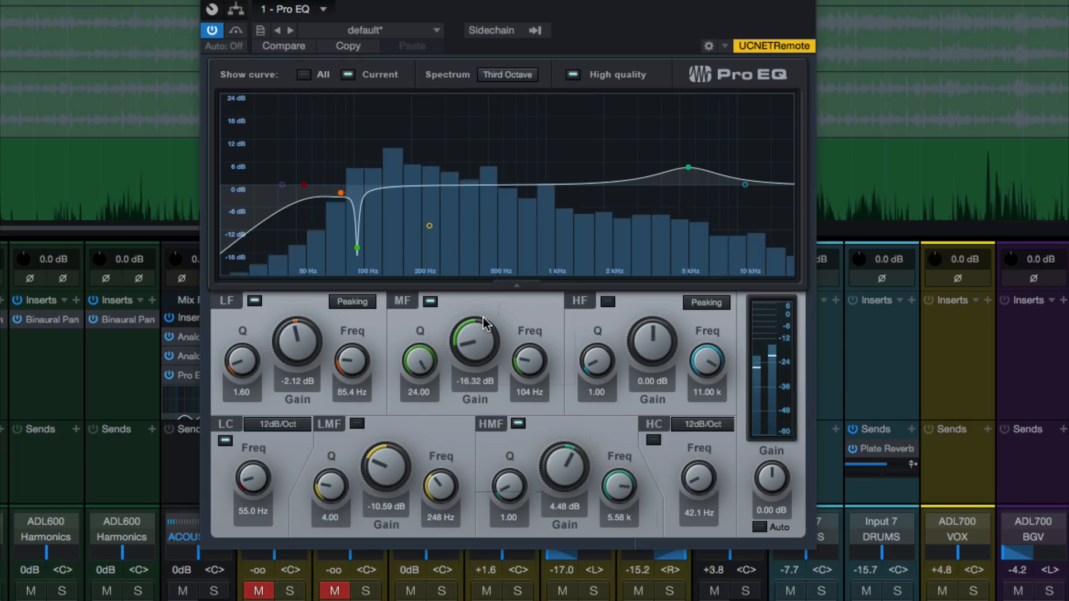
{"action": "key", "text": "s"}
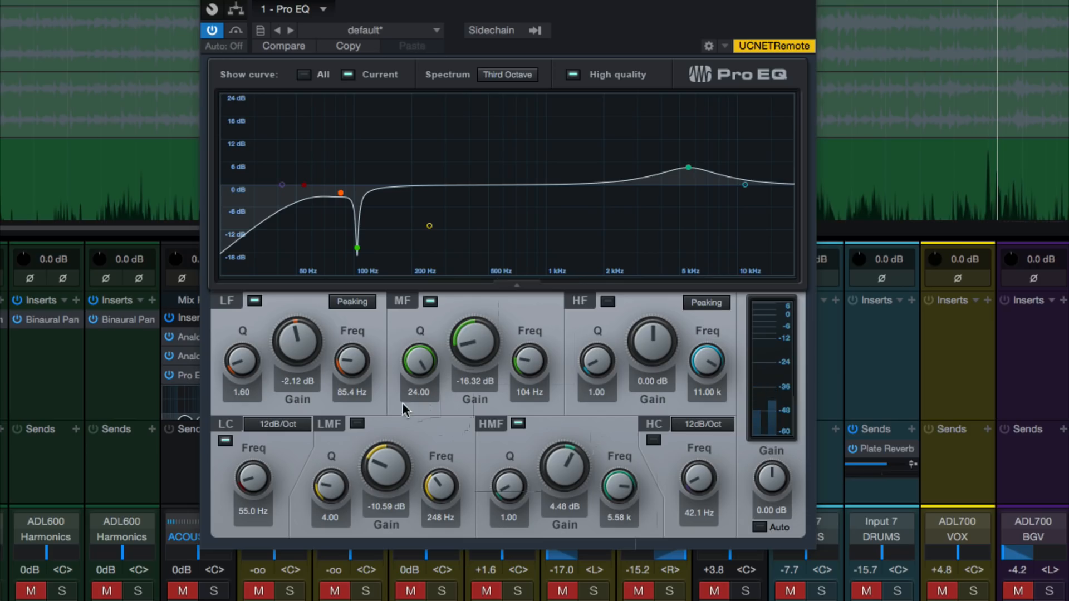
Enable the LMF band, boost it to 21.09 dB at 248 Hz, and switch the band off for comparison
{"action": "left_click", "coordinate": [358, 424]}
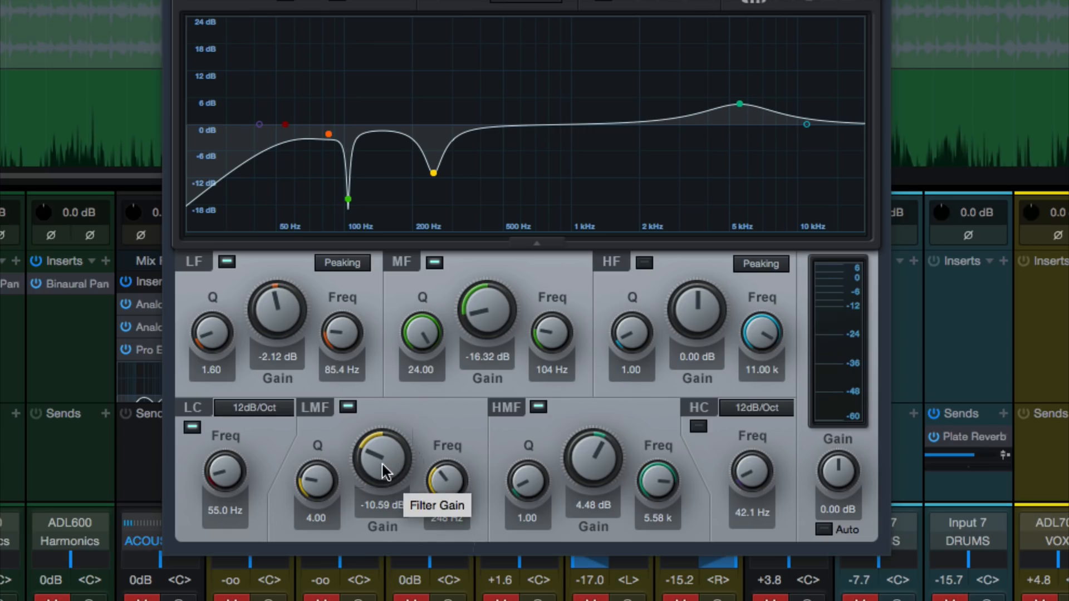
{"action": "left_click_drag", "start_coordinate": [382, 464], "coordinate": [388, 410]}
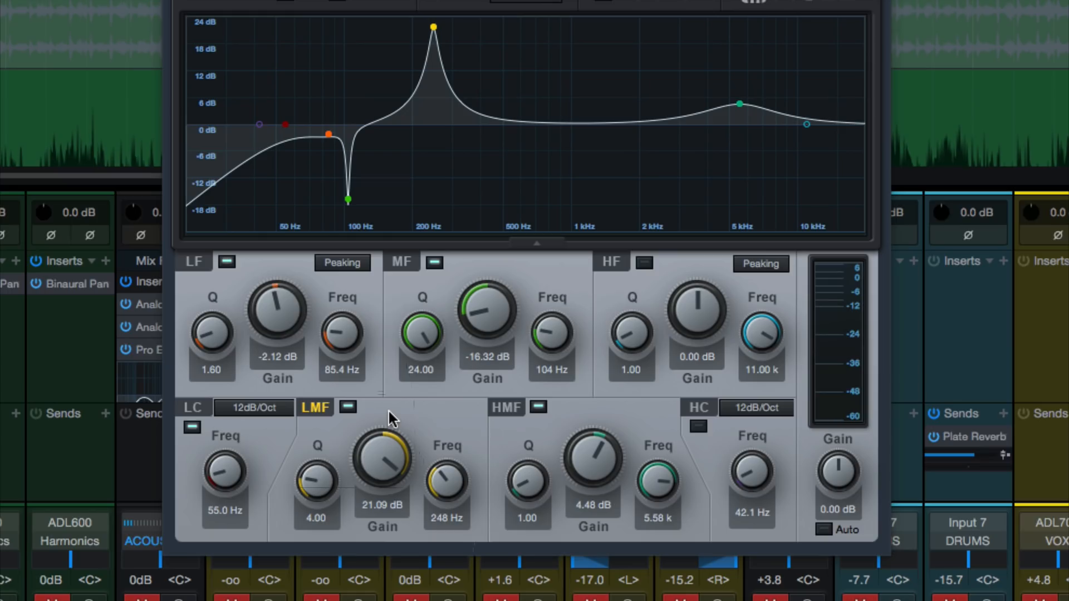
{"action": "left_click", "coordinate": [348, 408]}
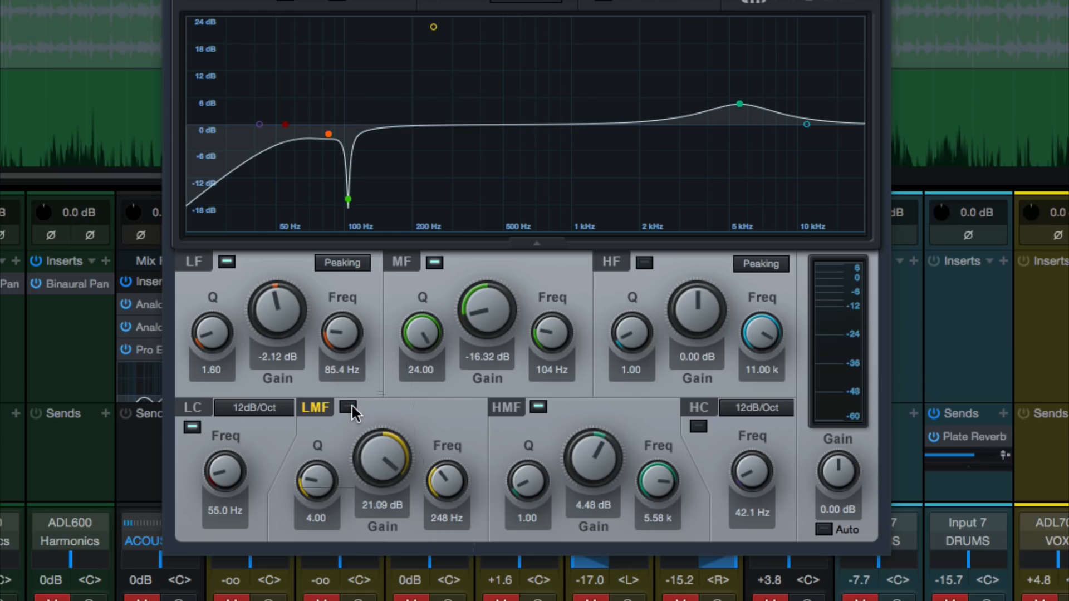
{"action": "left_click", "coordinate": [349, 408]}
{"action": "left_click", "coordinate": [348, 409]}
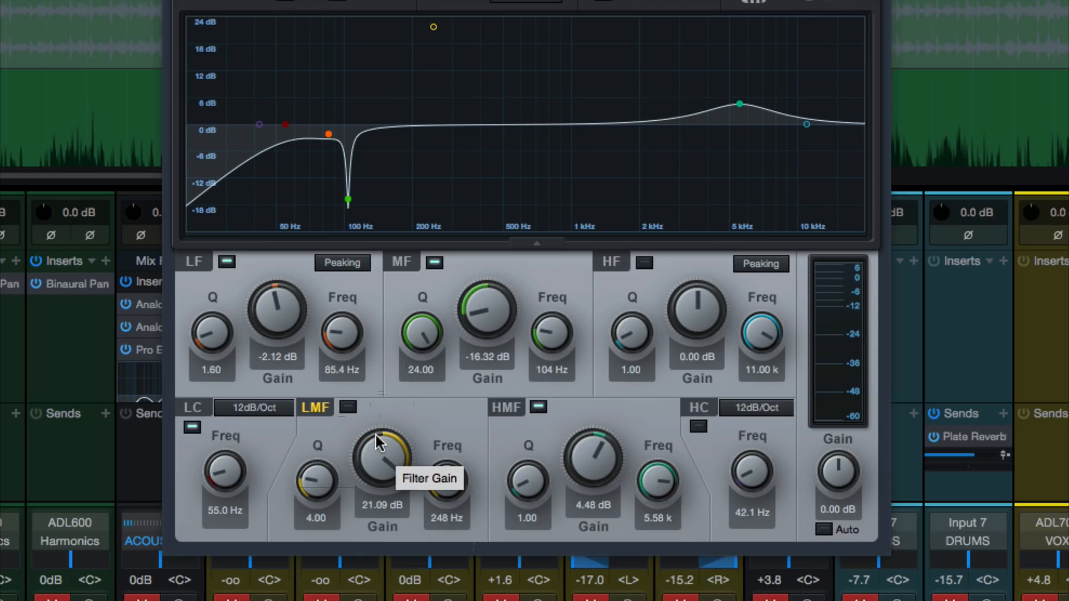
Listen to the guitar with the LMF band off and on, and lower its boost to 14.37 dB
{"action": "key", "text": "space"}
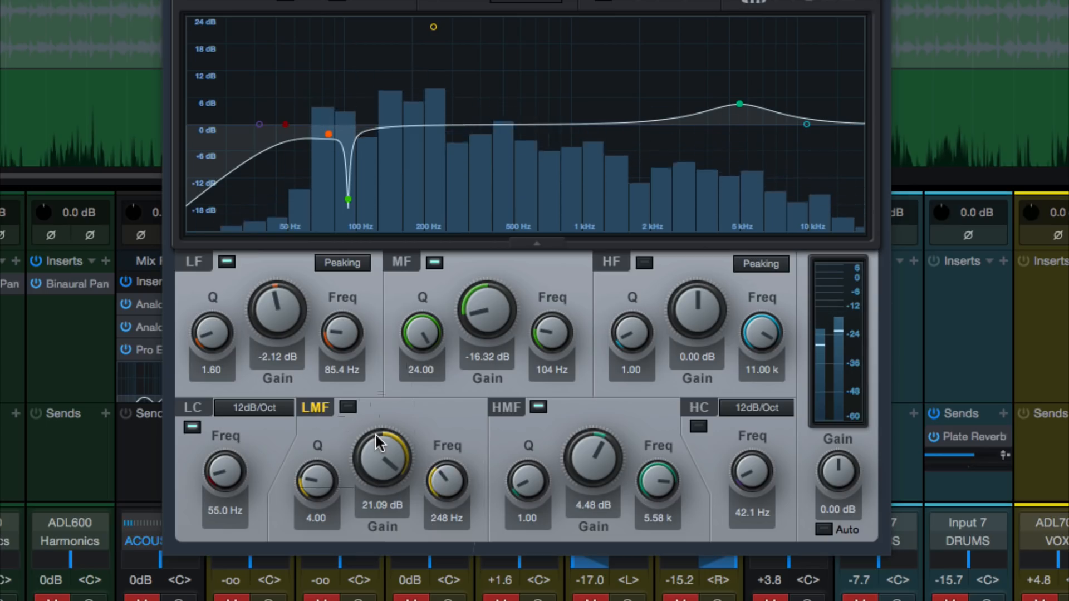
{"action": "key", "text": "space"}
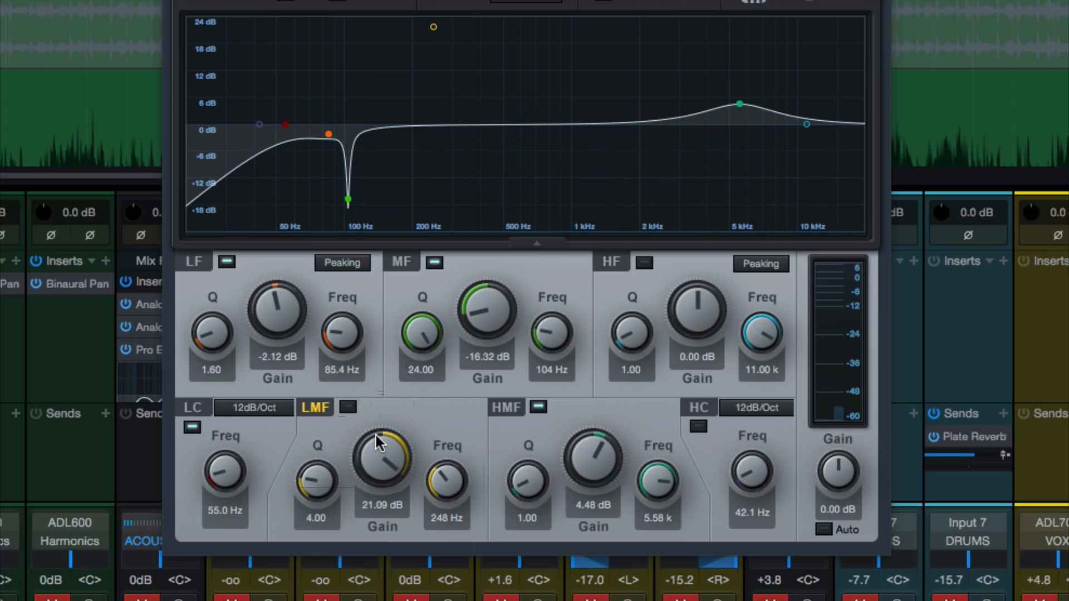
{"action": "key", "text": "space"}
{"action": "left_click", "coordinate": [348, 407]}
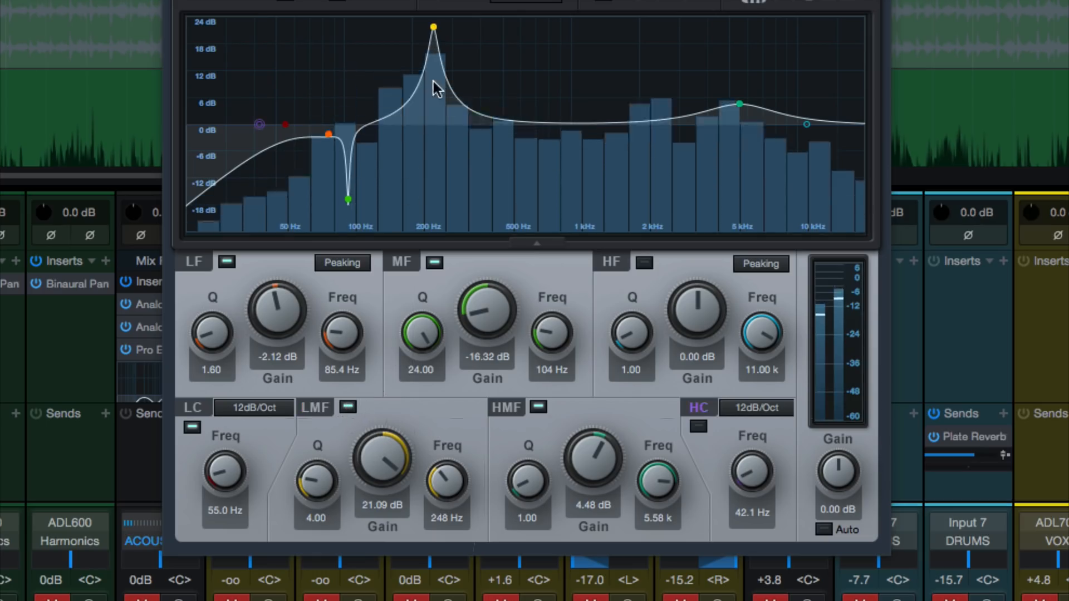
{"action": "left_click_drag", "start_coordinate": [380, 442], "coordinate": [380, 460]}
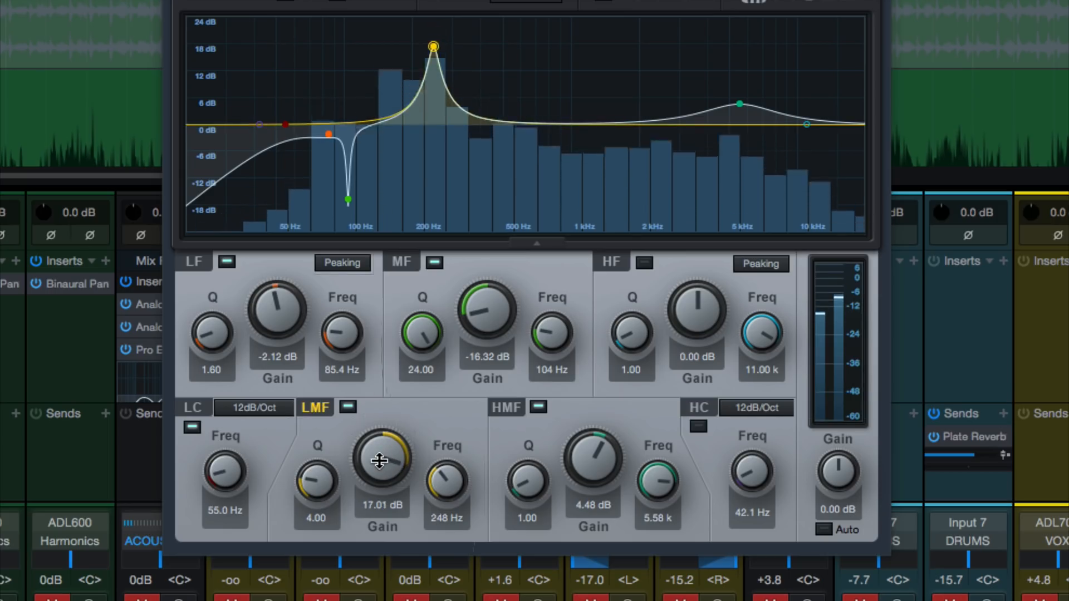
{"action": "left_click_drag", "start_coordinate": [380, 461], "coordinate": [379, 472]}
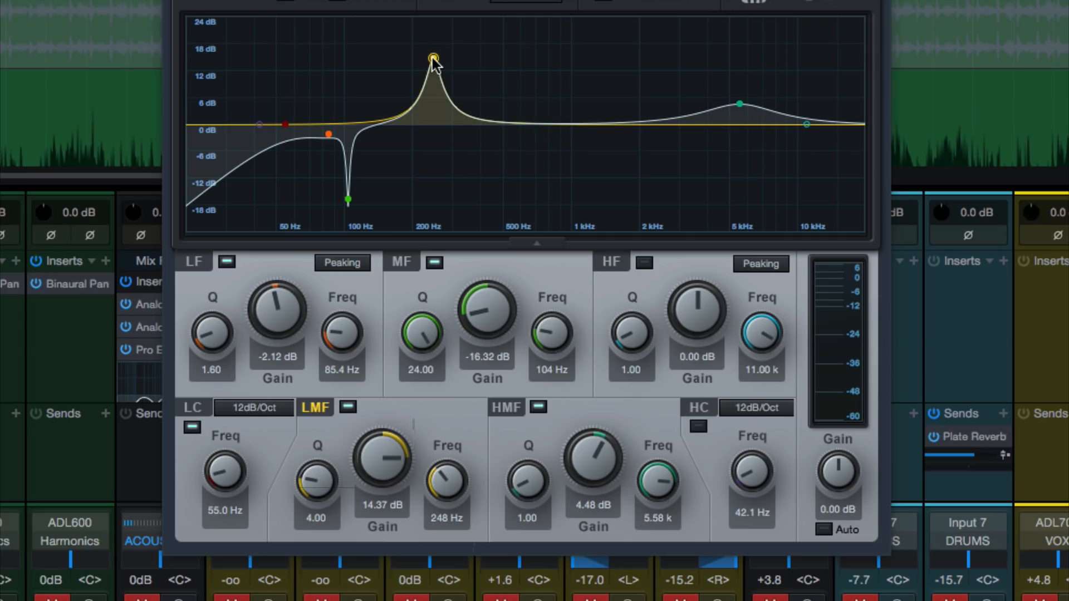
Set the enabled LMF band to a -10.59 dB cut at 248 Hz and play back the guitar
{"action": "left_click_drag", "start_coordinate": [433, 60], "coordinate": [432, 129]}
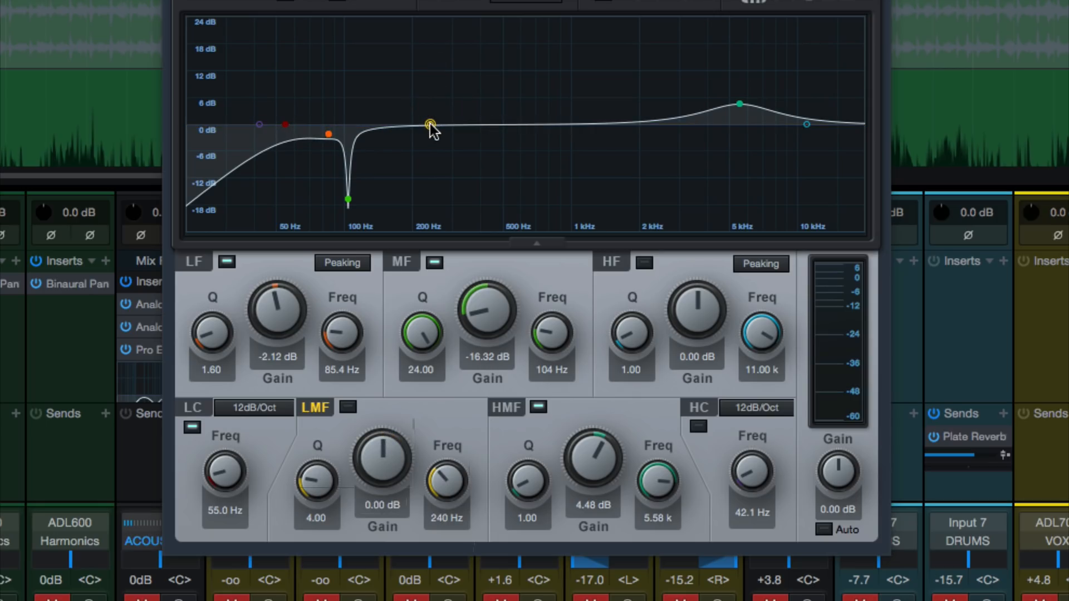
{"action": "mouse_move", "coordinate": [430, 124]}
{"action": "left_mouse_down"}
{"action": "mouse_move", "coordinate": [433, 27]}
{"action": "mouse_move", "coordinate": [433, 172]}
{"action": "left_mouse_up"}
{"action": "left_click", "coordinate": [433, 26]}
{"action": "left_click", "coordinate": [433, 26]}
{"action": "left_click", "coordinate": [433, 27]}
{"action": "left_click", "coordinate": [433, 27]}
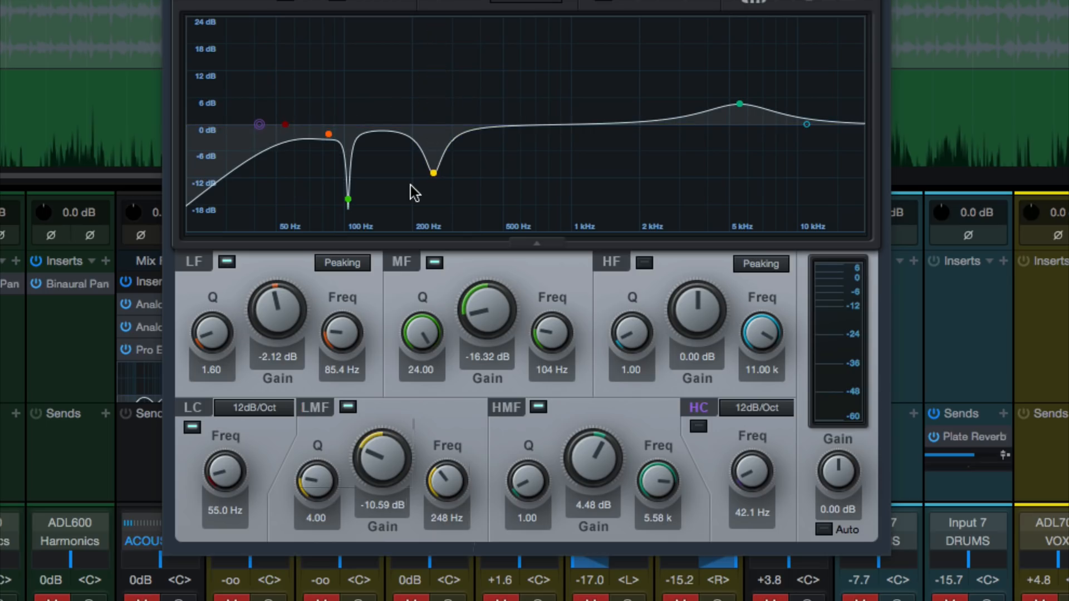
{"action": "key", "text": "space"}
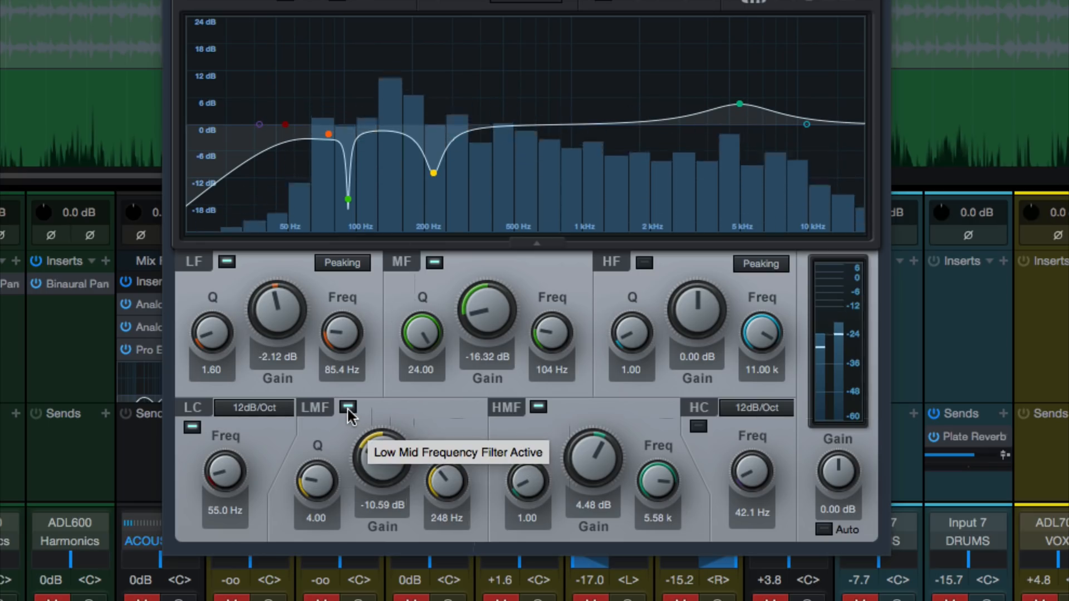
Listen to the guitar while switching the LMF band off and on to compare its cut
{"action": "key", "text": "space"}
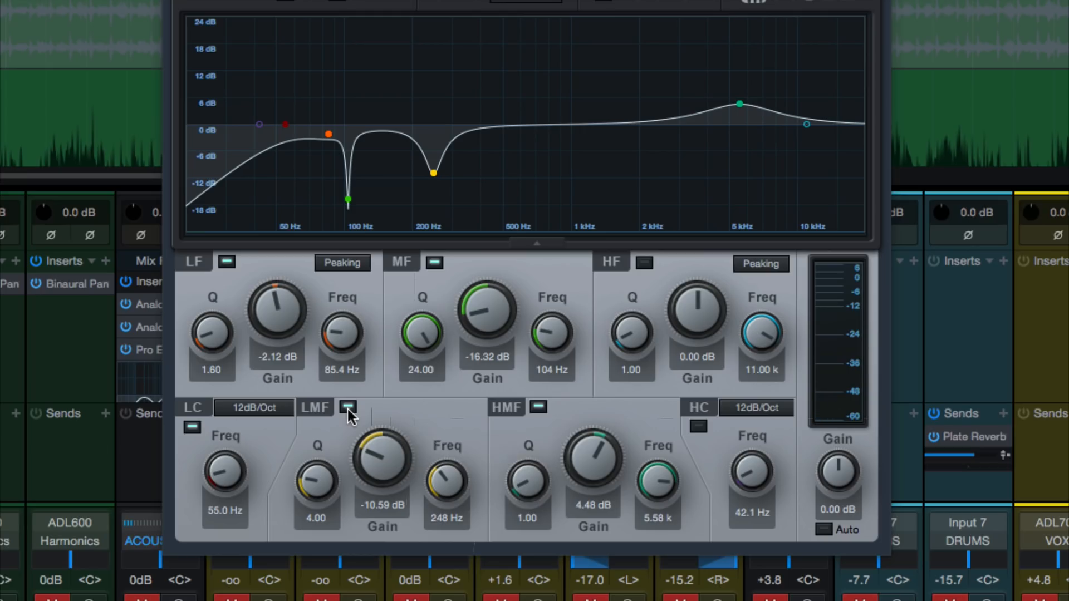
{"action": "key", "text": "space"}
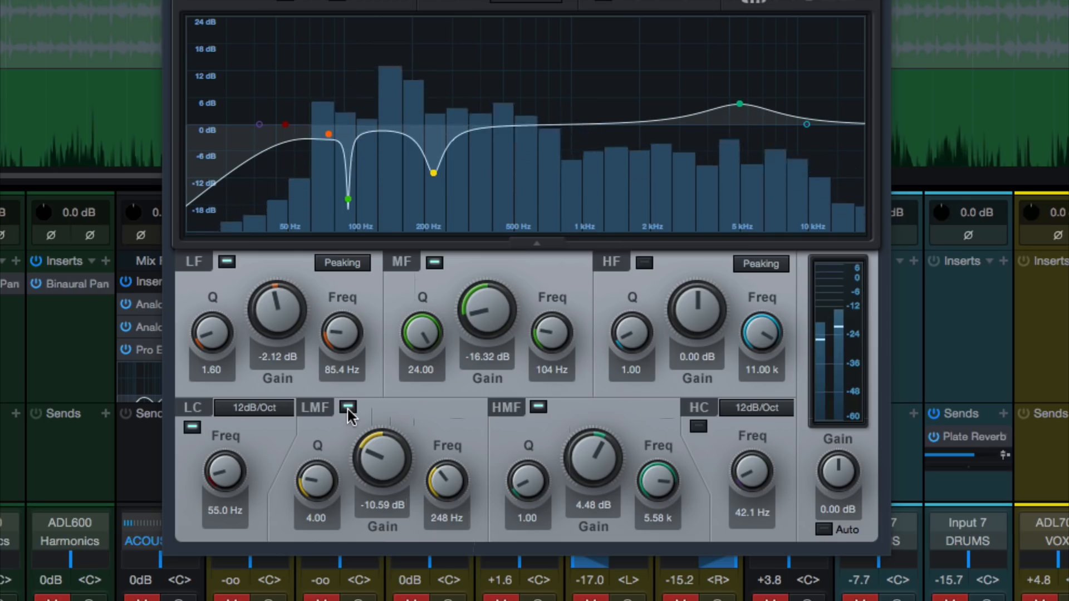
{"action": "left_click", "coordinate": [347, 410]}
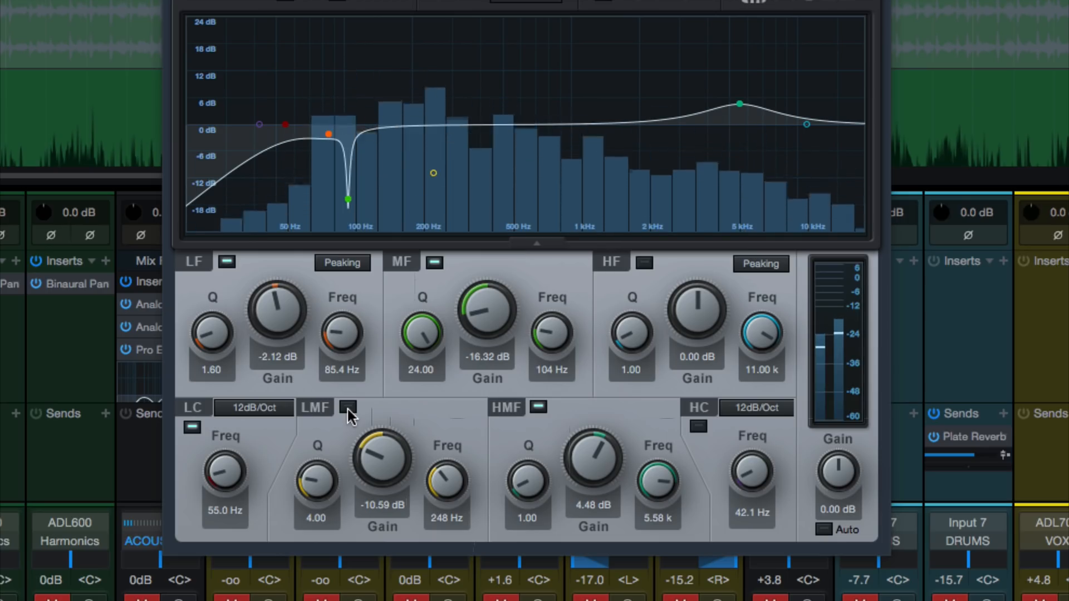
{"action": "left_click", "coordinate": [348, 409]}
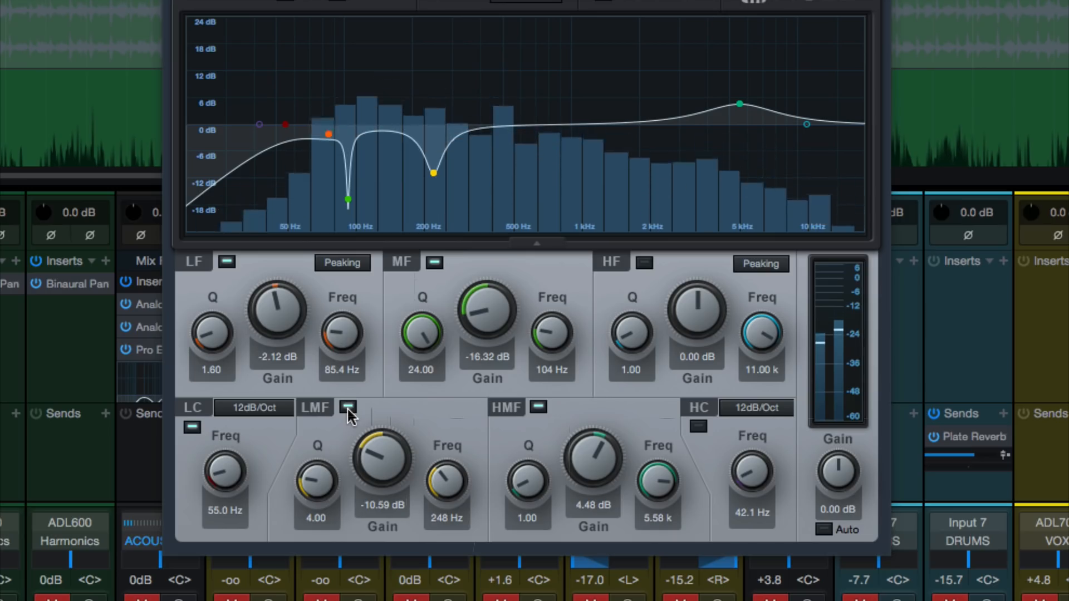
{"action": "left_click", "coordinate": [348, 408]}
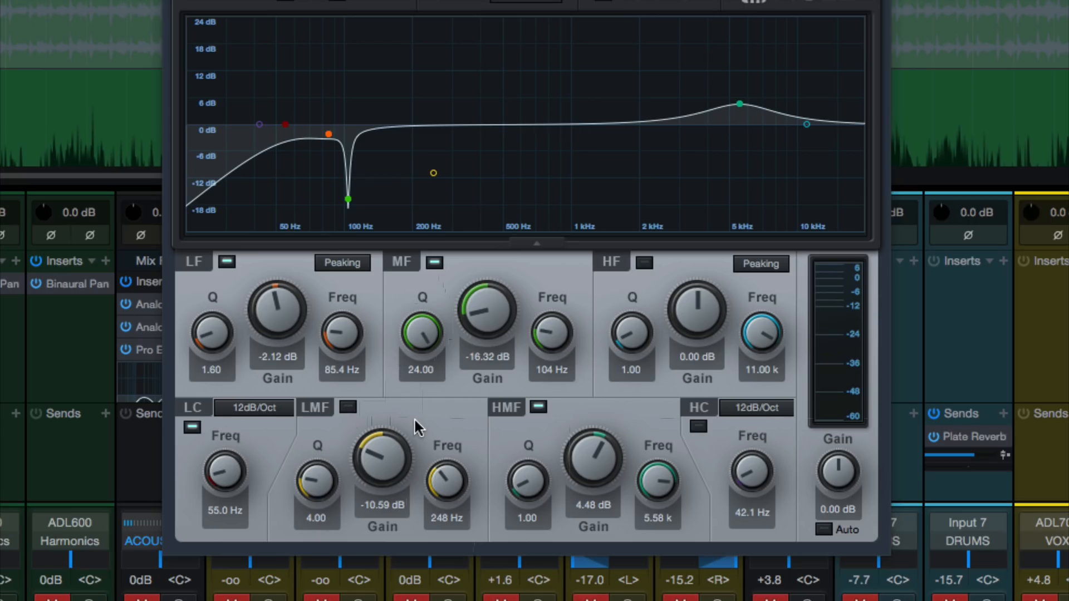
{"action": "key", "text": "space"}
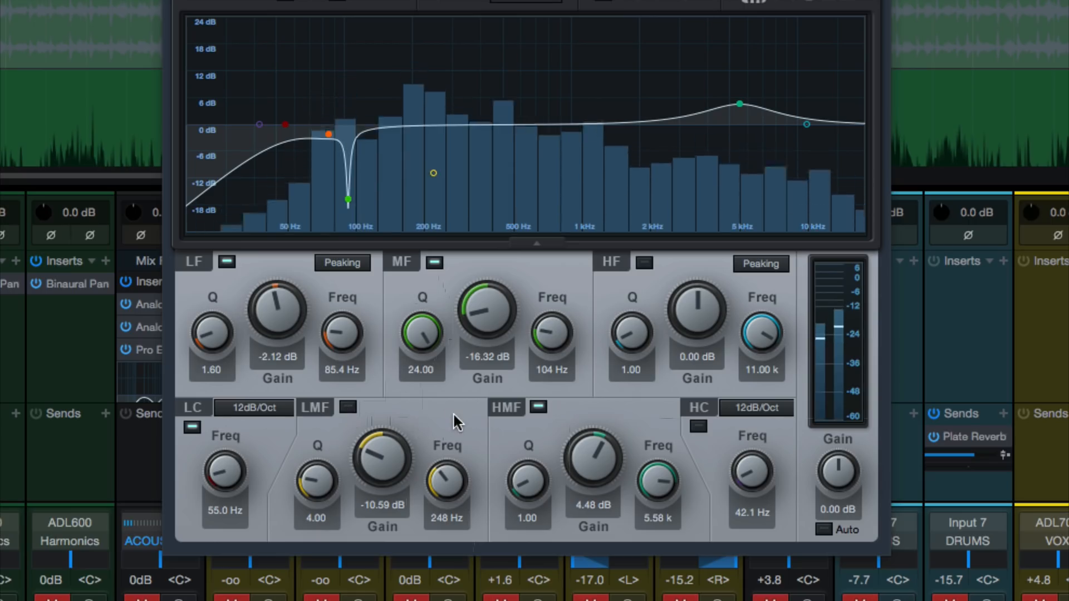
{"action": "key", "text": "space"}
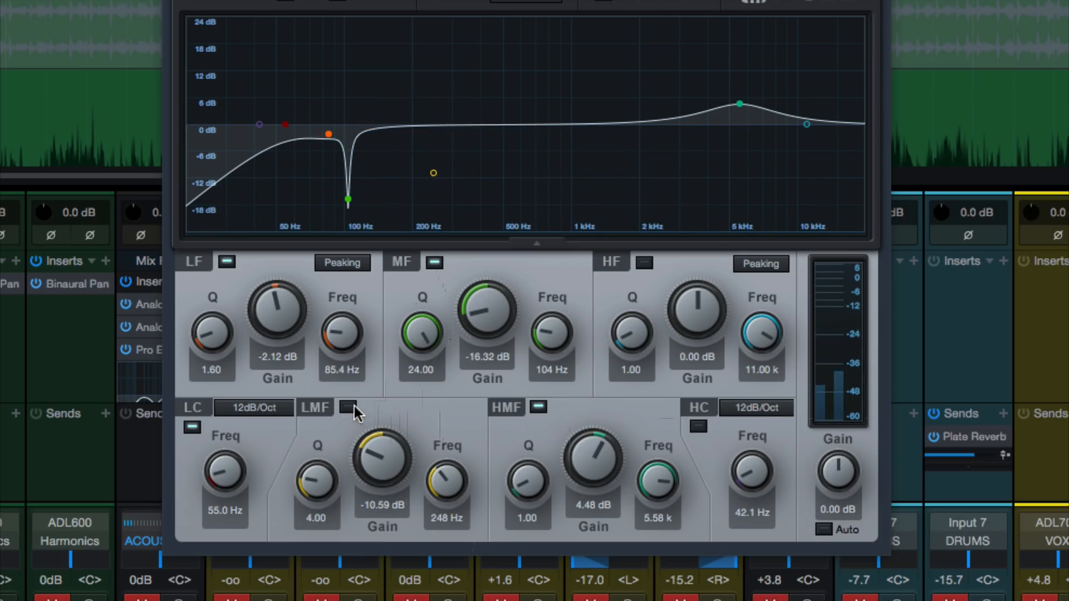
Enable the LMF band, boost it to 18.59 dB at 254 Hz, and listen to the guitar
{"action": "left_click", "coordinate": [350, 407]}
{"action": "left_click_drag", "start_coordinate": [433, 172], "coordinate": [436, 39]}
{"action": "key", "text": "space"}
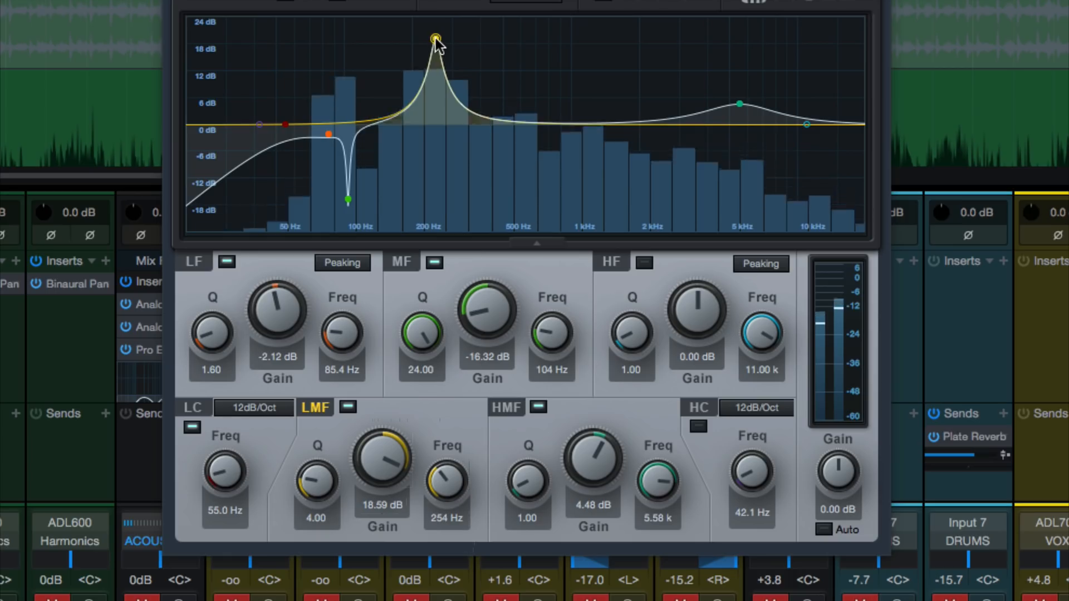
{"action": "key", "text": "space"}
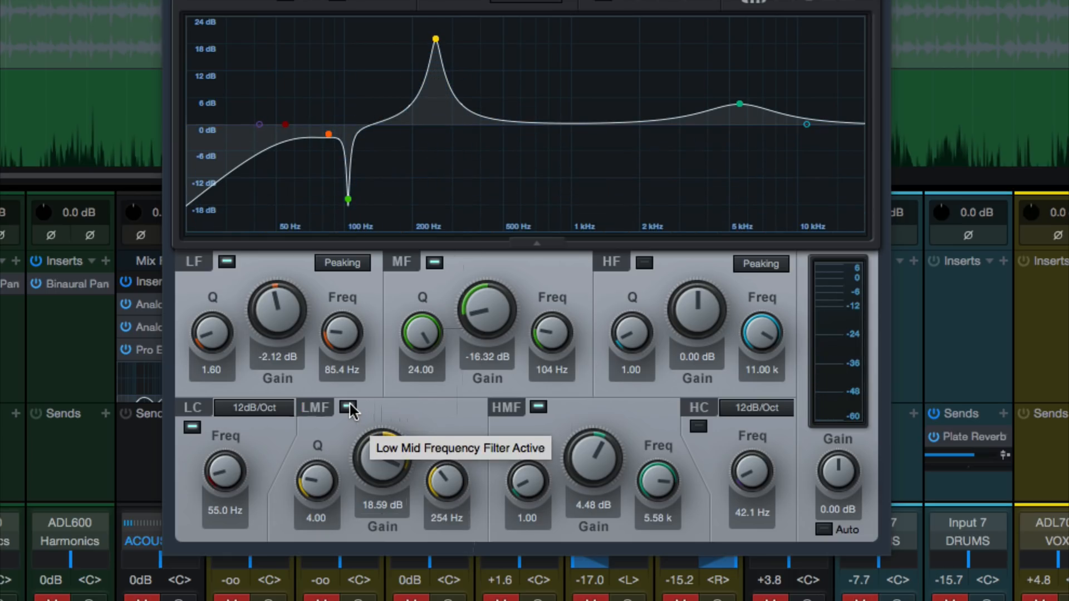
Return the enabled LMF band to a -10.59 dB cut at 248 Hz and play back the guitar
{"action": "left_click_drag", "start_coordinate": [385, 421], "coordinate": [387, 423]}
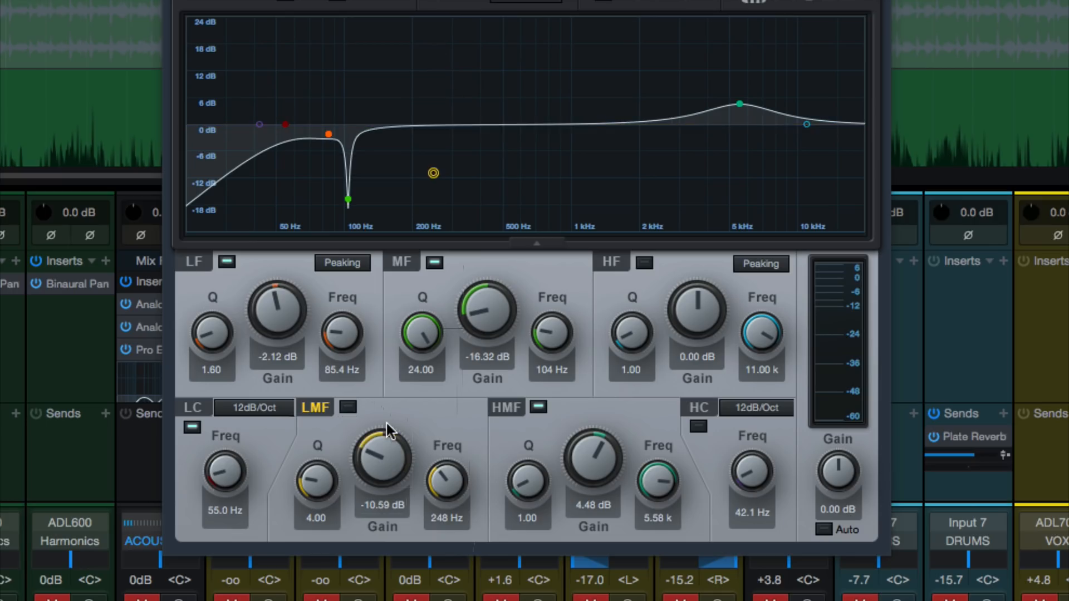
{"action": "left_click", "coordinate": [387, 423]}
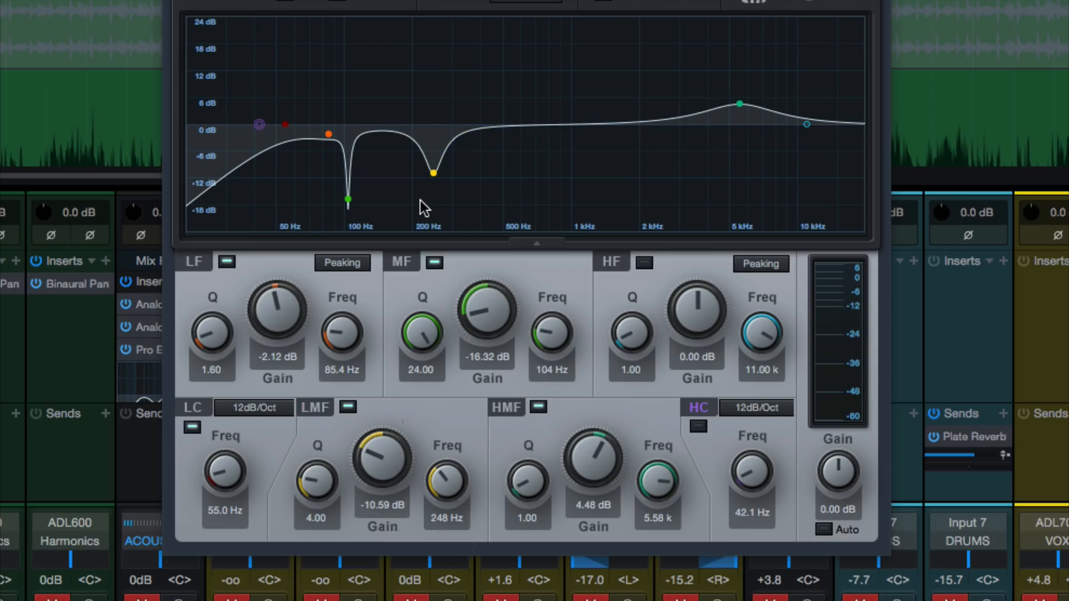
{"action": "key", "text": "space"}
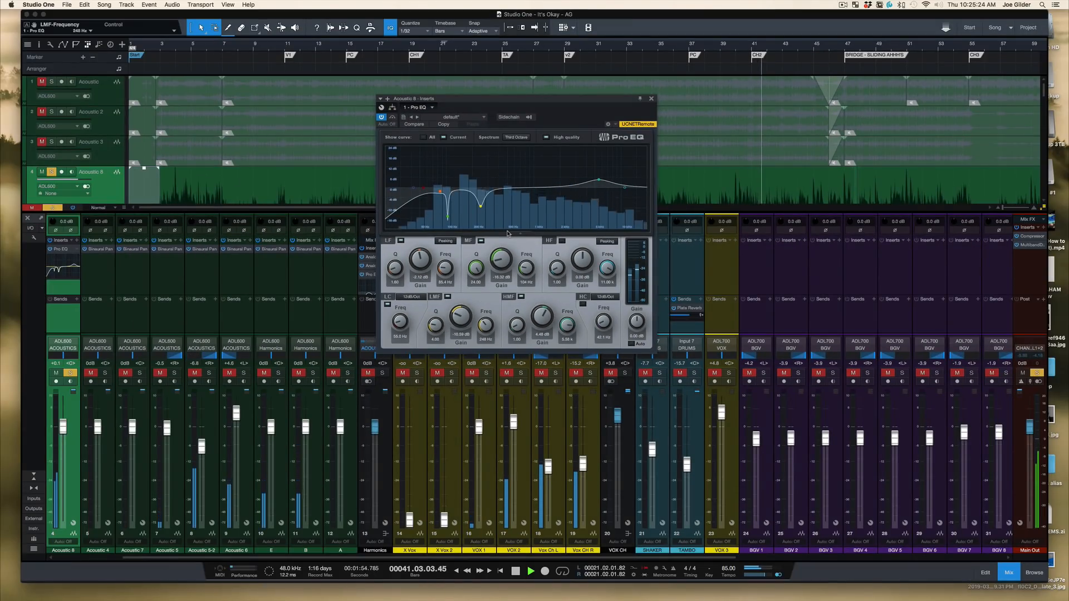
{"action": "key", "text": "space"}
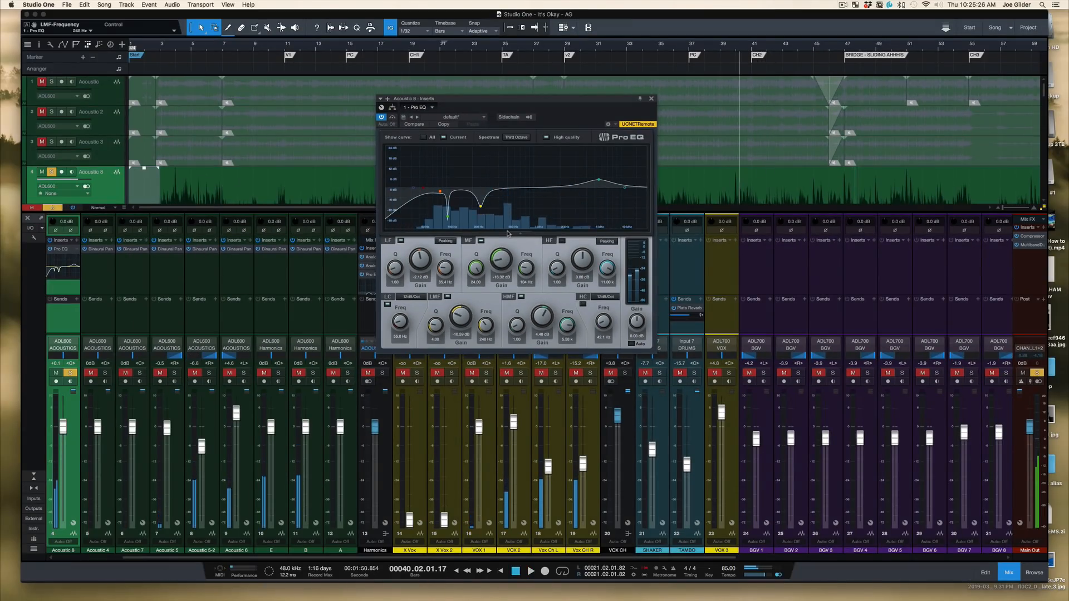
Unsolo the Acoustic 8 track, close its Pro EQ window, and bypass the EQ insert
{"action": "key", "text": "s"}
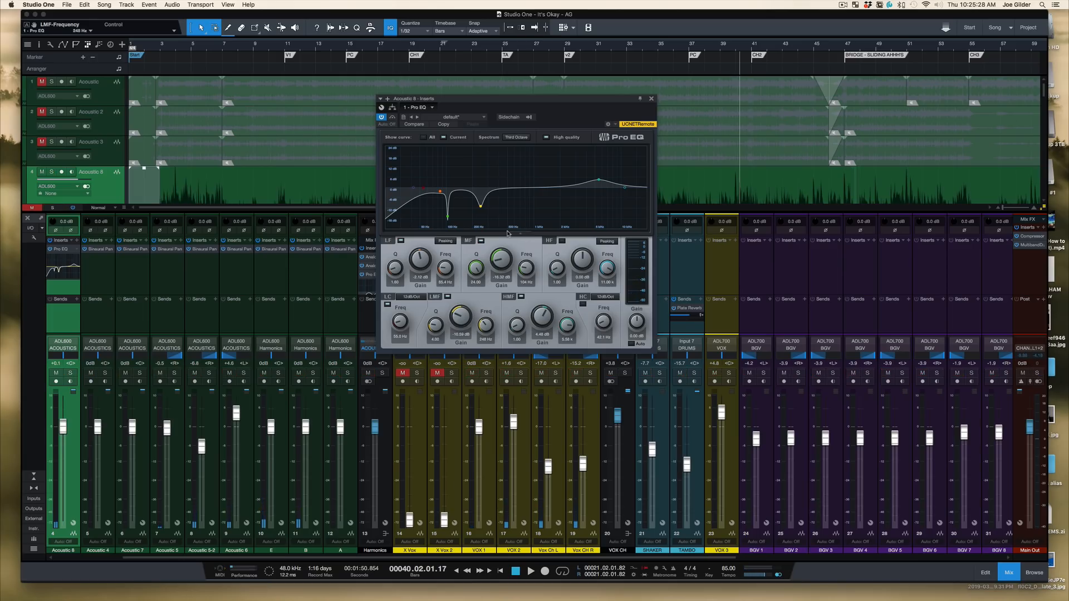
{"action": "left_click", "coordinate": [651, 99]}
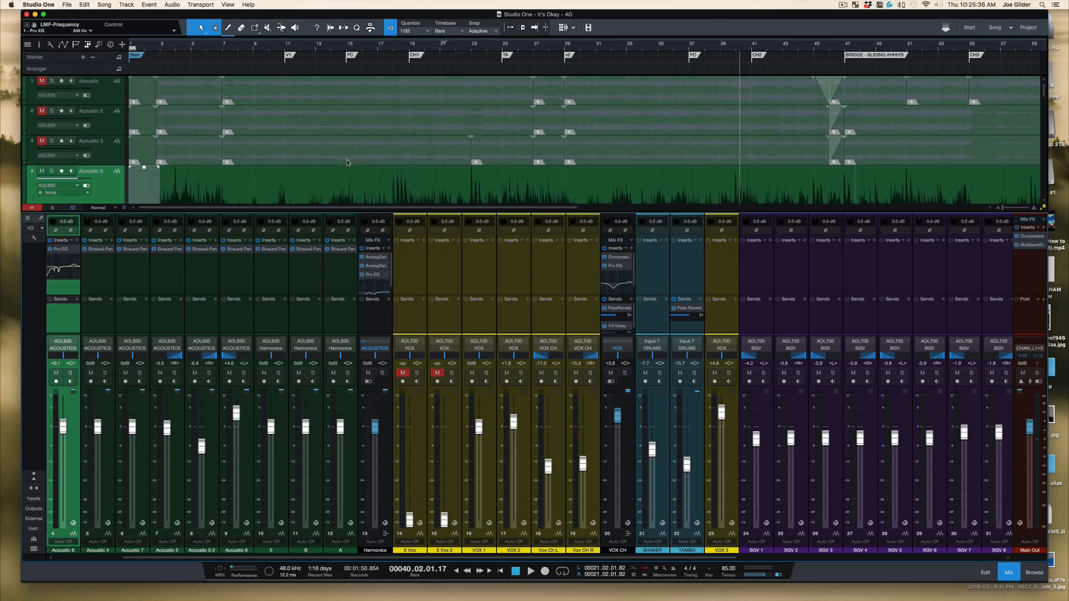
{"action": "scroll", "coordinate": [347, 162], "scroll_direction": "down", "scroll_amount": 1}
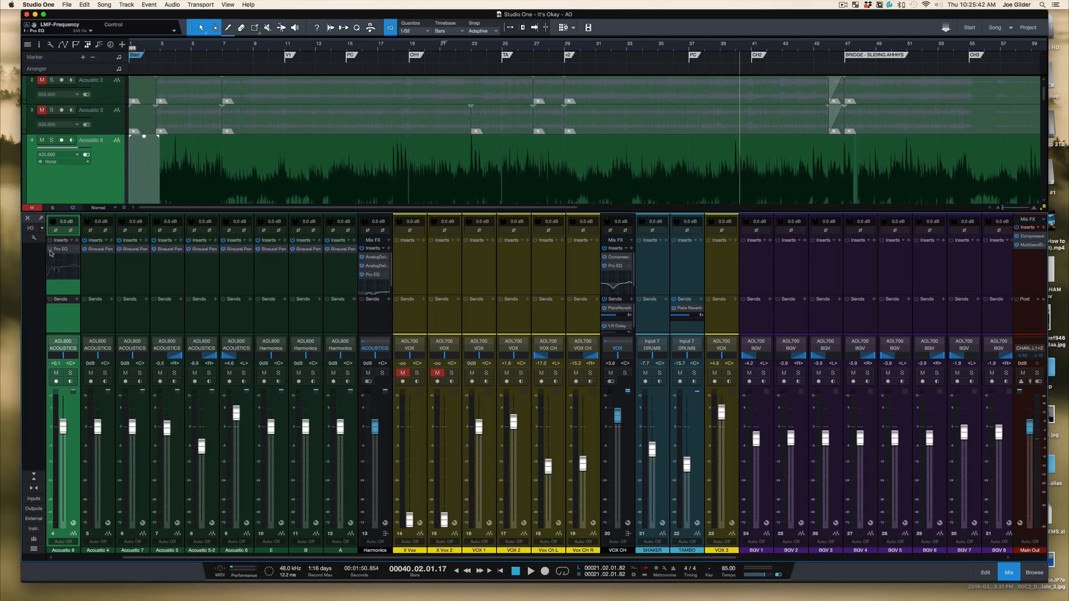
Play the full mix with Acoustic 8's Pro EQ bypassed, and again with the EQ enabled
{"action": "key", "text": "space"}
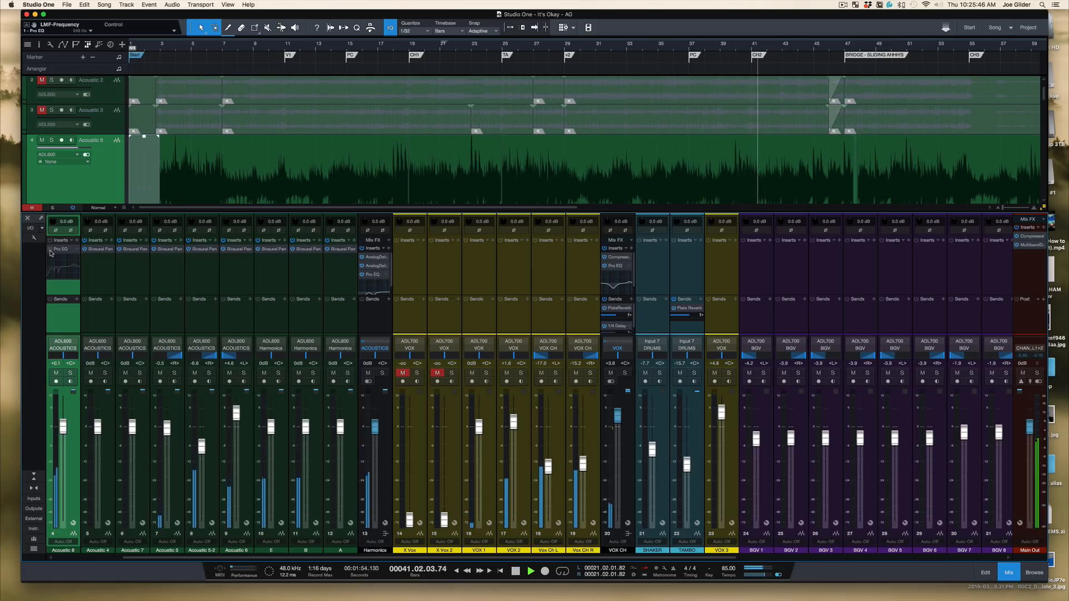
{"action": "key", "text": "space"}
{"action": "left_click", "coordinate": [50, 250]}
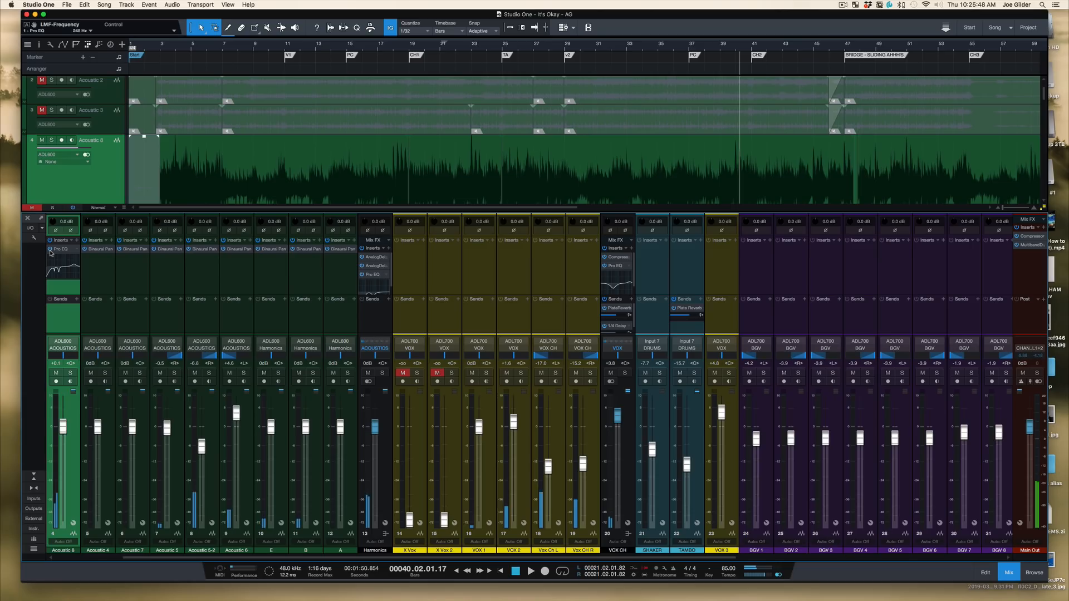
{"action": "key", "text": "space"}
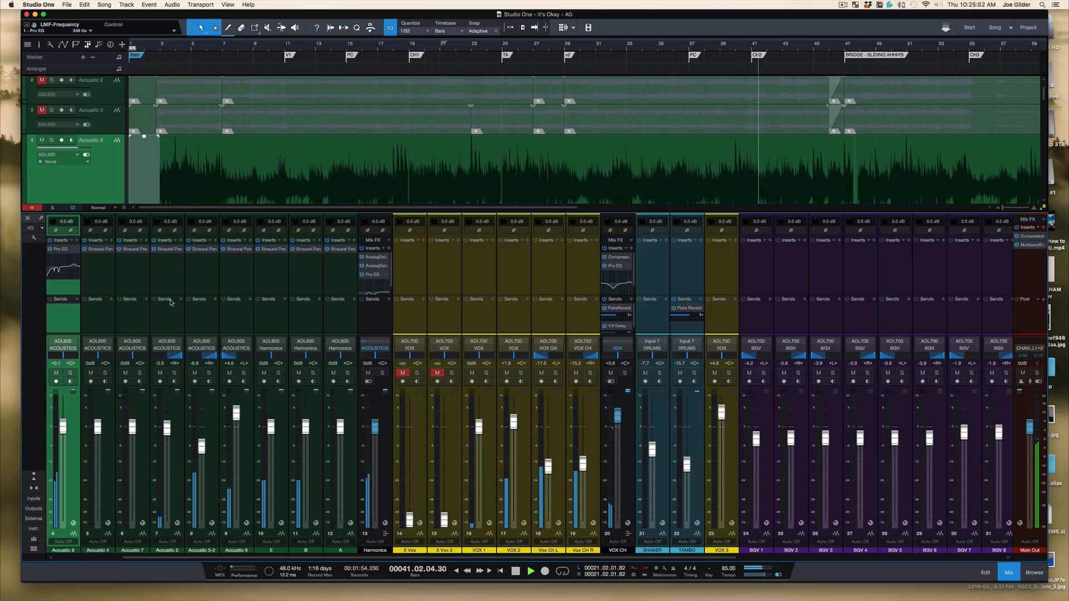
{"action": "key", "text": "space"}
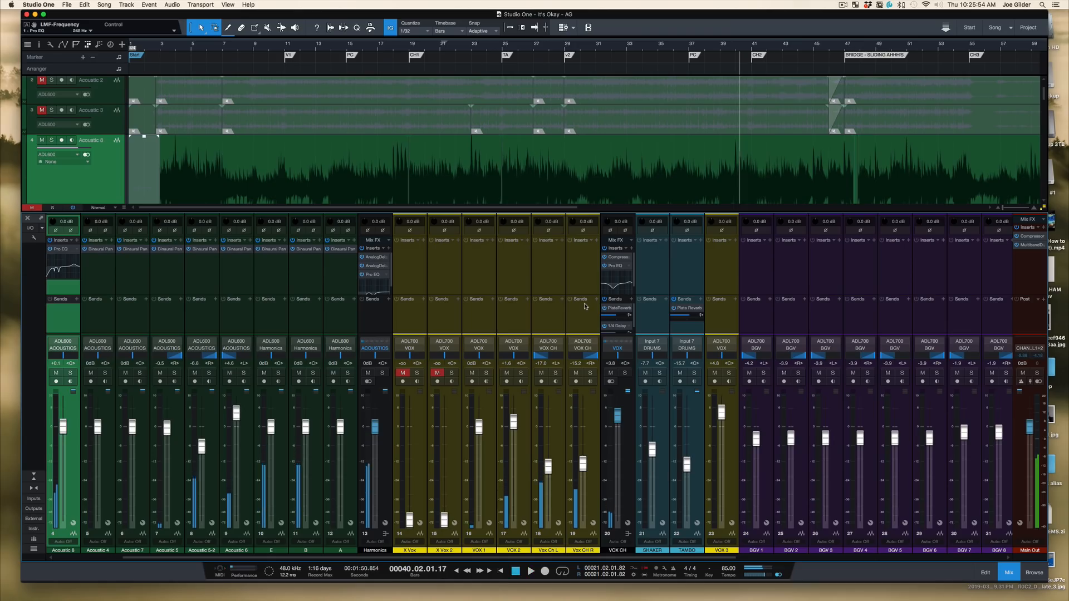
Open the Pro EQ on the ACOUSTICS bus and solo that bus
{"action": "scroll", "coordinate": [584, 306], "scroll_direction": "right", "scroll_amount": 3}
{"action": "scroll", "coordinate": [584, 306], "scroll_direction": "right", "scroll_amount": 10}
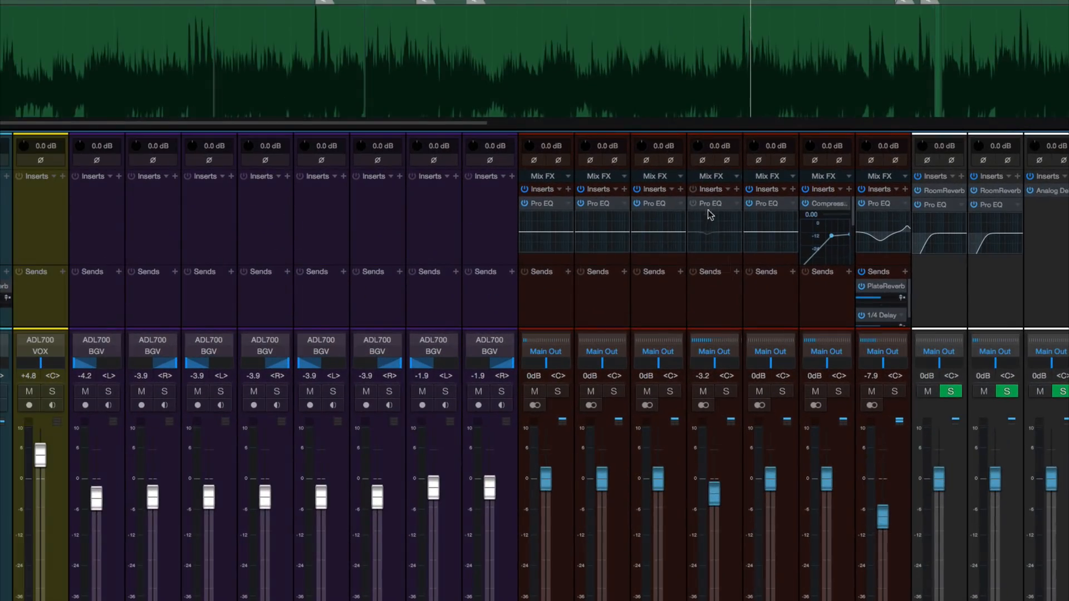
{"action": "left_click", "coordinate": [712, 203]}
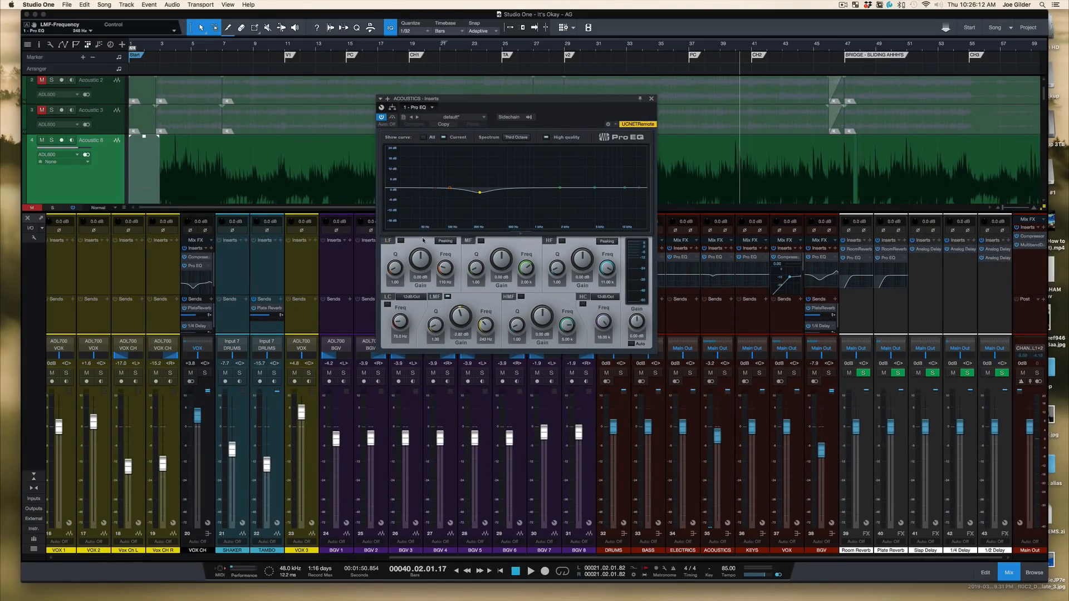
{"action": "left_click", "coordinate": [724, 373]}
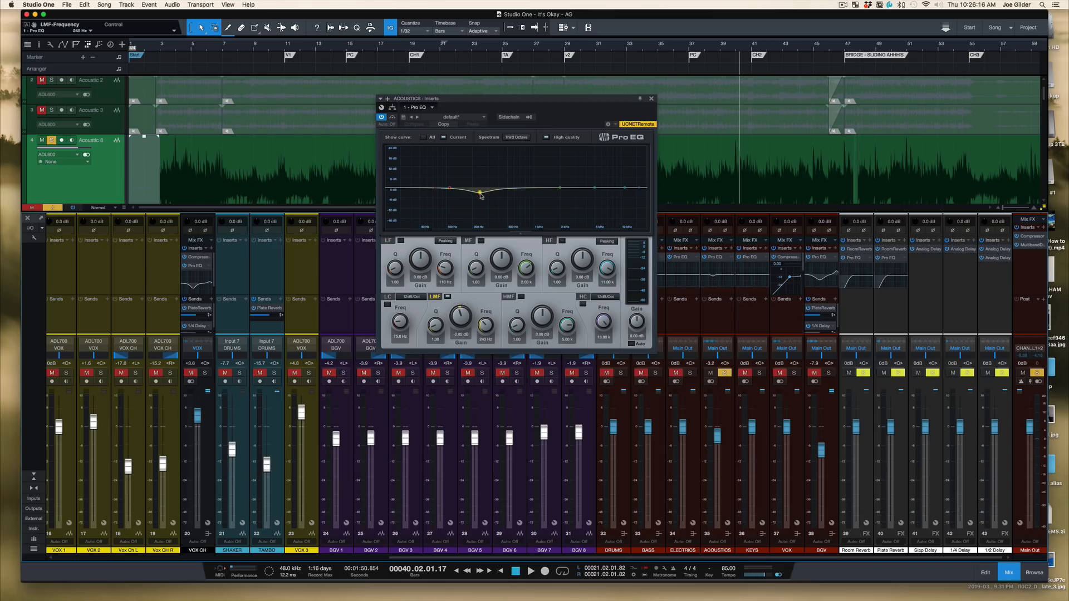
Listen to the acoustics bus, nudge its LMF cut, and try sweeping a large LMF boost around 230 to 270 Hz
{"action": "key", "text": "space"}
{"action": "mouse_move", "coordinate": [480, 194]}
{"action": "left_mouse_down"}
{"action": "mouse_move", "coordinate": [481, 165]}
{"action": "mouse_move", "coordinate": [482, 194]}
{"action": "left_mouse_up"}
{"action": "key", "text": "space"}
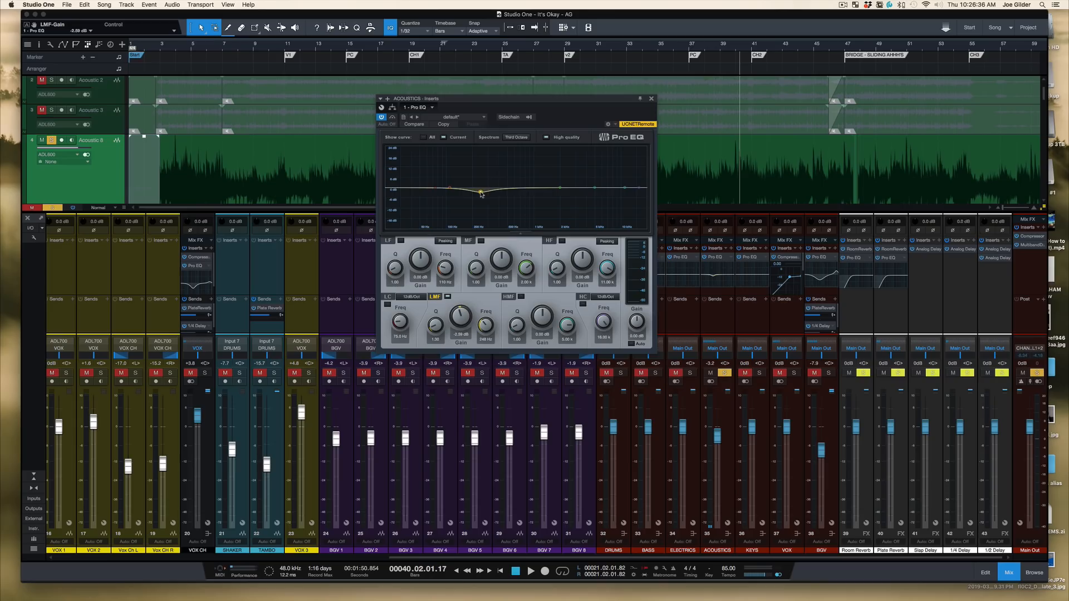
{"action": "left_click_drag", "start_coordinate": [481, 194], "coordinate": [479, 164]}
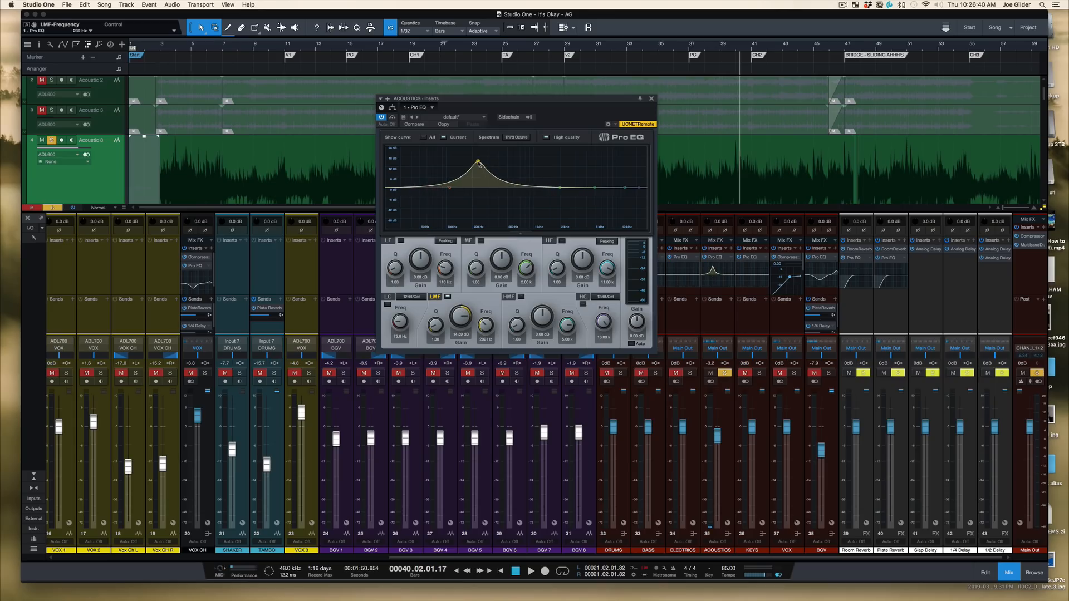
{"action": "left_click_drag", "start_coordinate": [479, 163], "coordinate": [485, 160]}
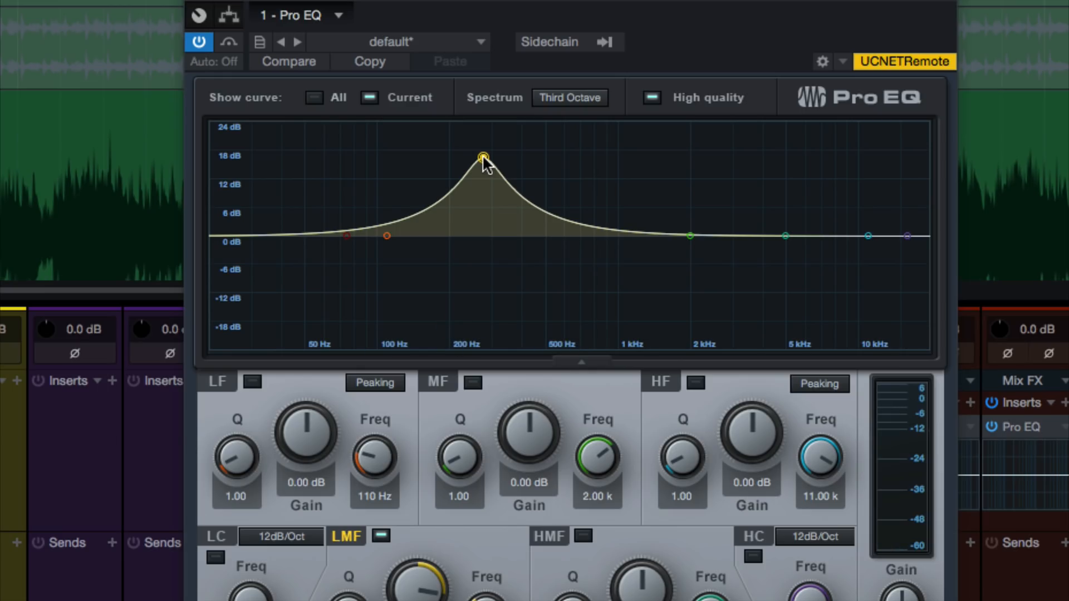
Turn the ACOUSTICS bus's LMF boost into a gentle cut at 257 Hz
{"action": "left_click_drag", "start_coordinate": [483, 158], "coordinate": [481, 246]}
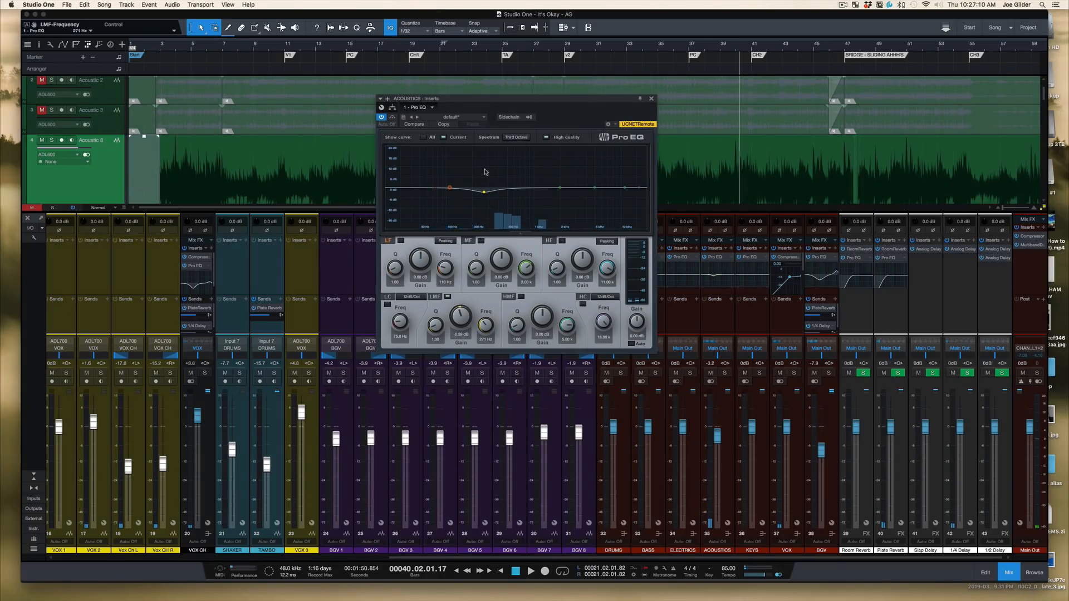
{"action": "left_click", "coordinate": [483, 193]}
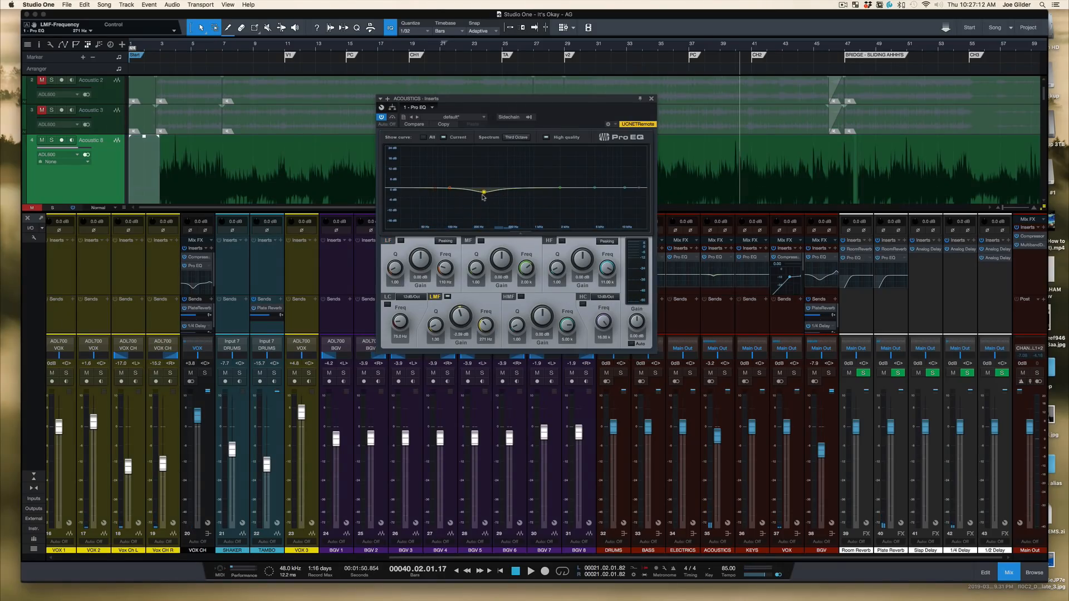
{"action": "left_click_drag", "start_coordinate": [482, 195], "coordinate": [481, 193]}
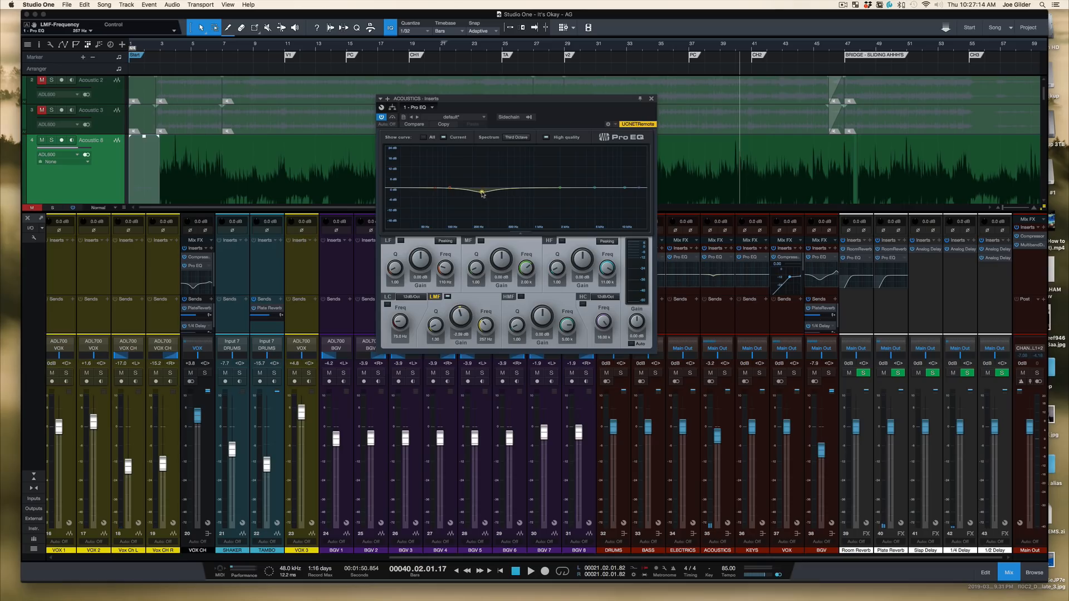